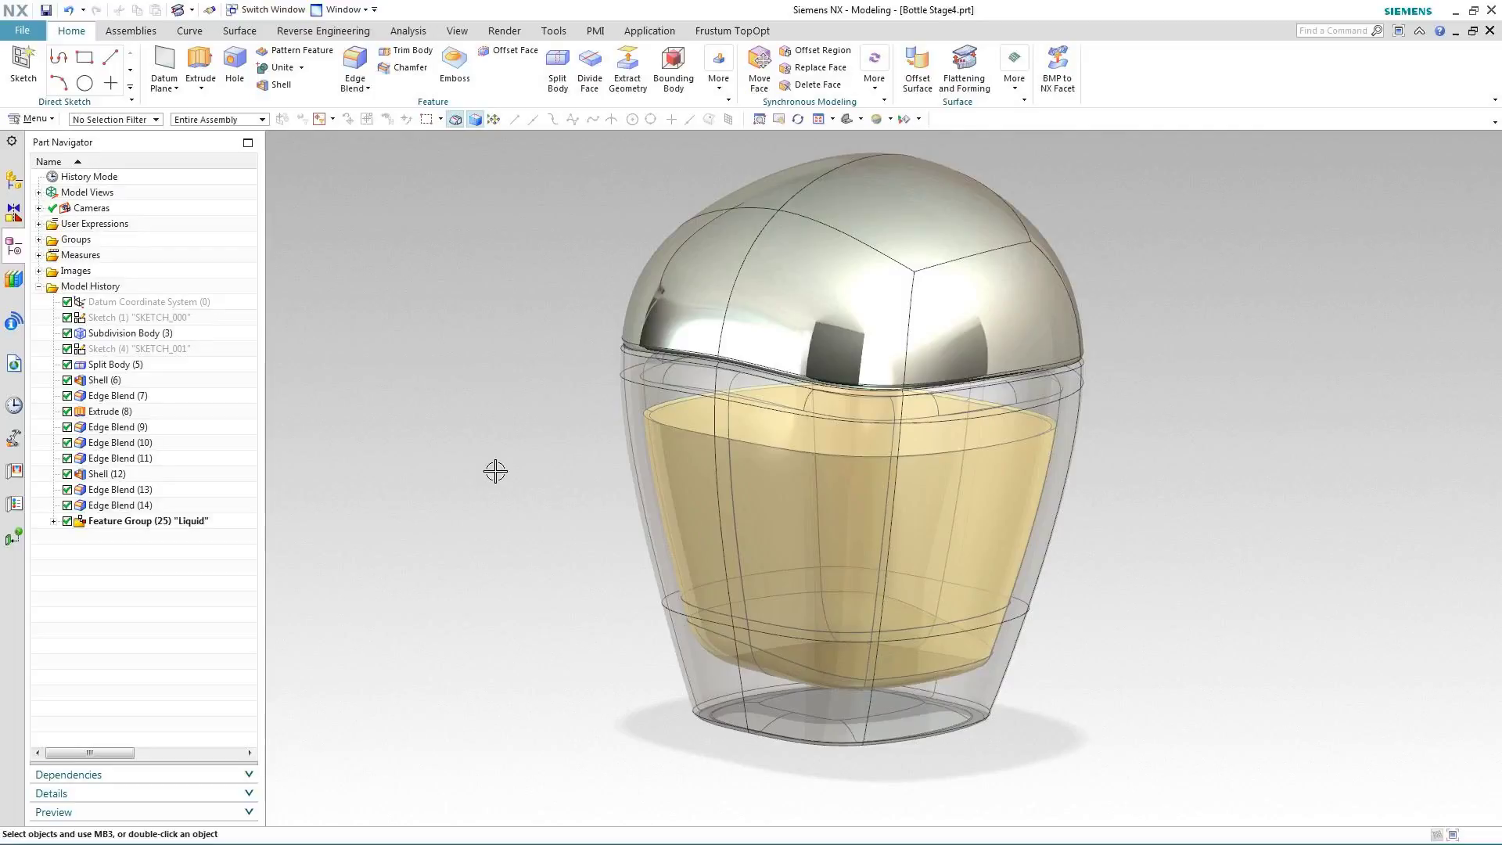
Set up a Flattening of the bottle's two adjoining front faces, with the origin at their shared edge's lower end and an upward primary direction
click(964, 67)
click(188, 185)
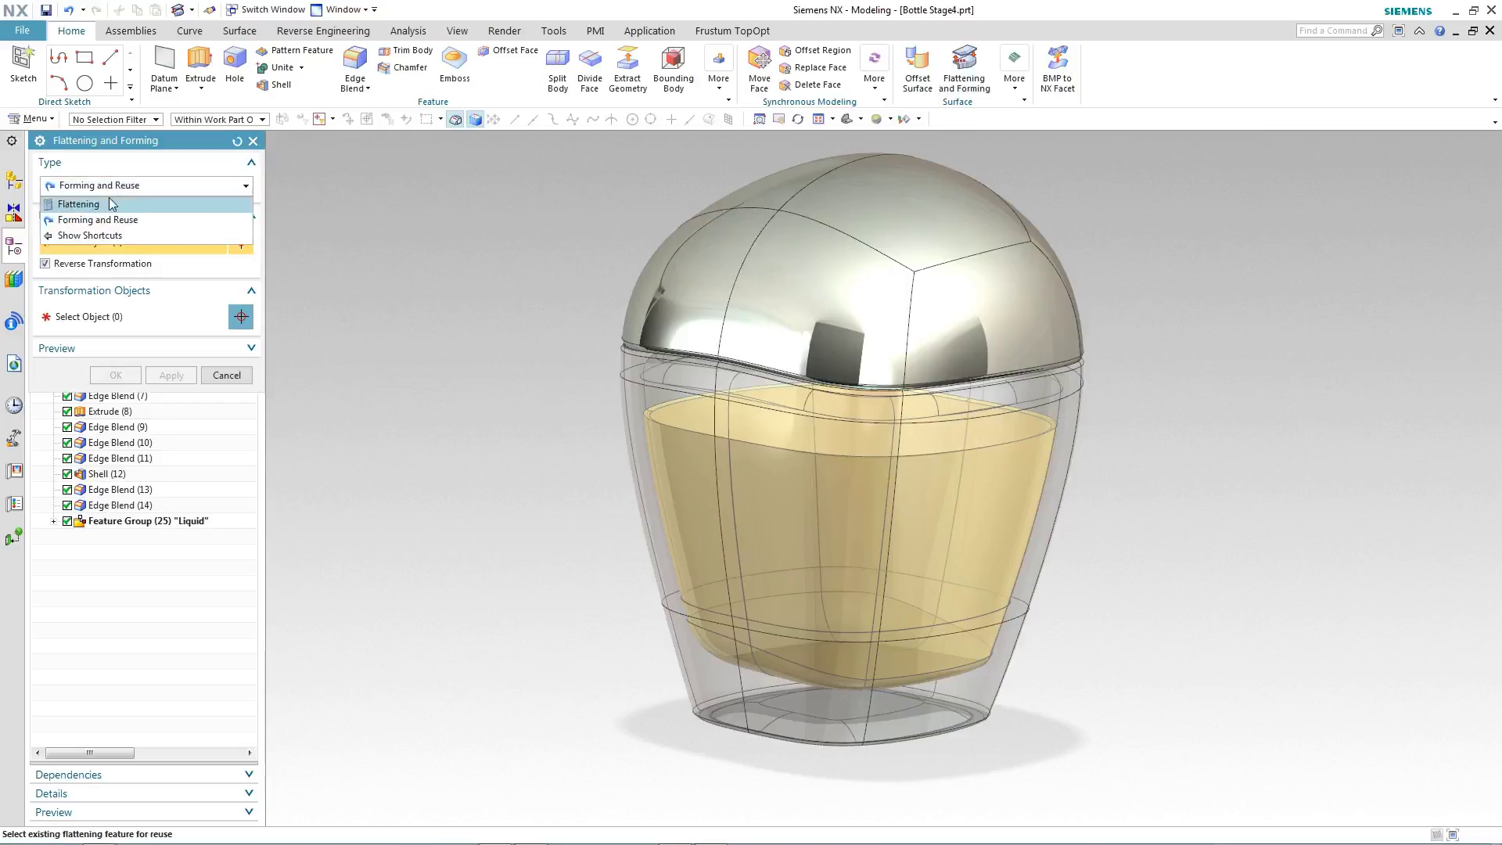
click(112, 204)
click(682, 480)
click(774, 494)
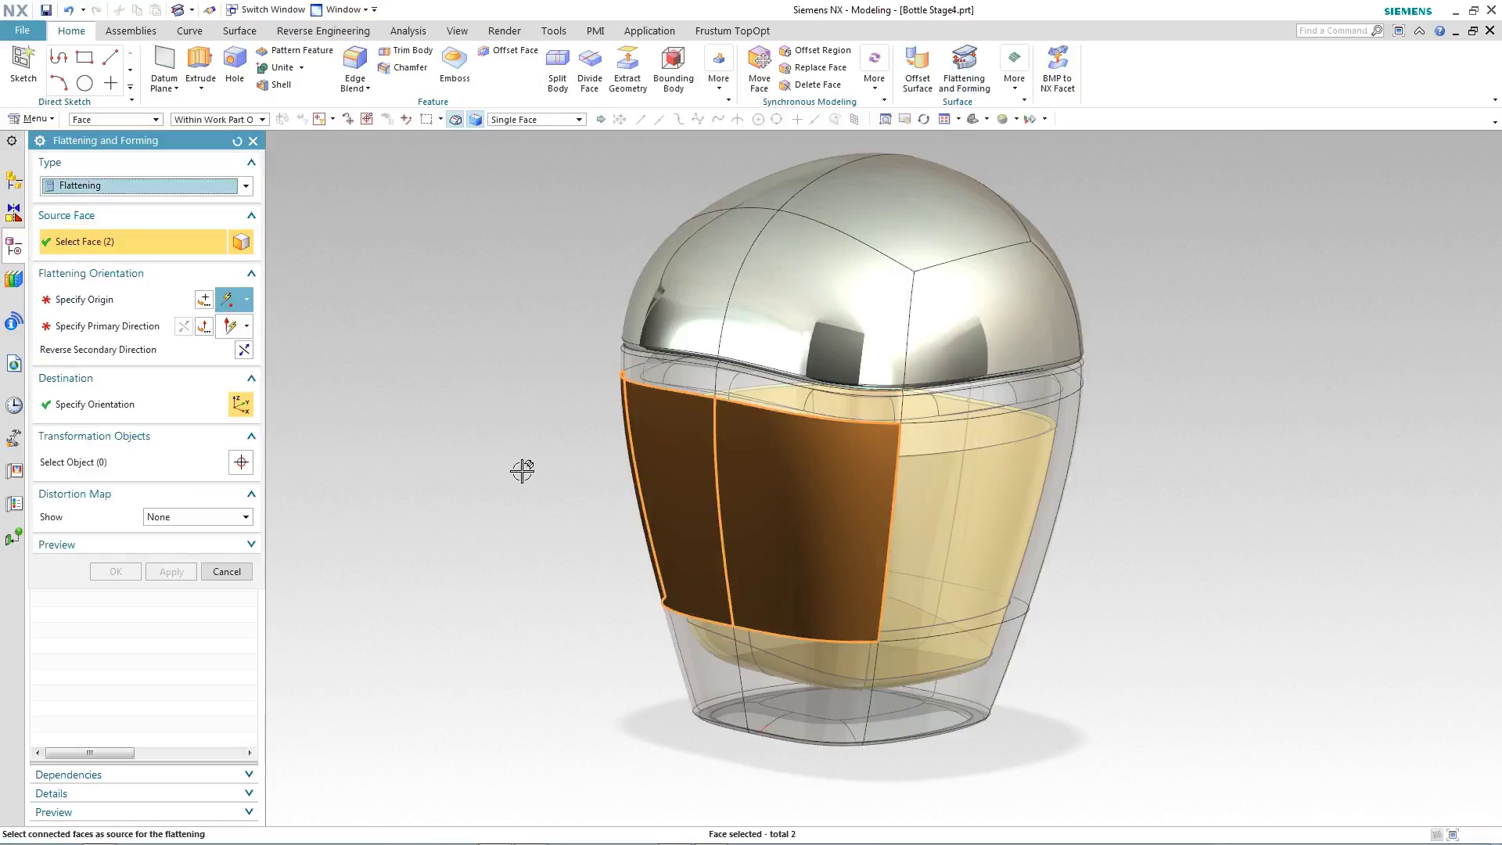
middle_click(522, 470)
click(737, 627)
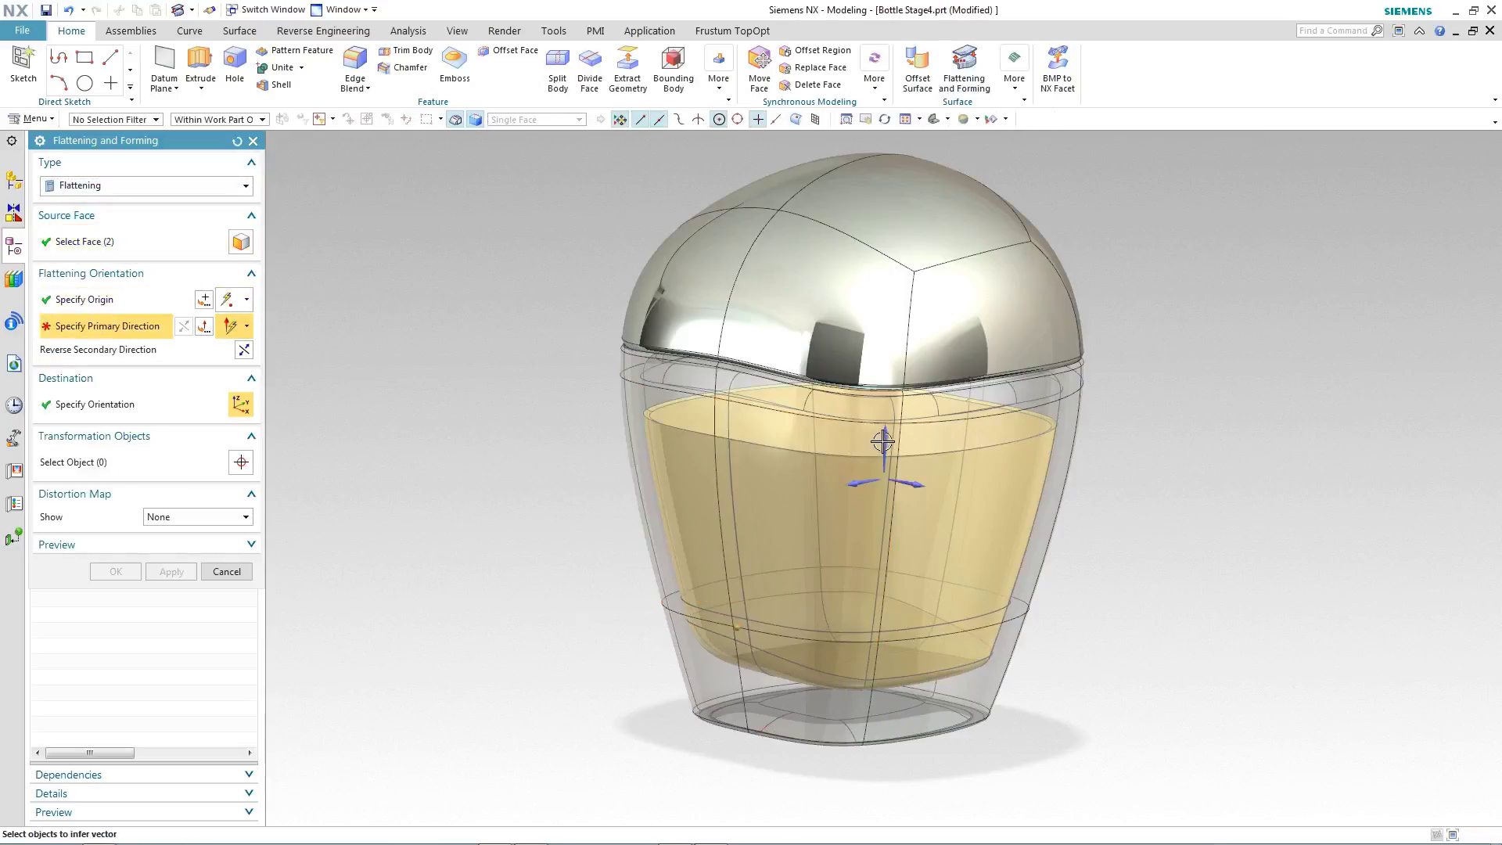
click(702, 676)
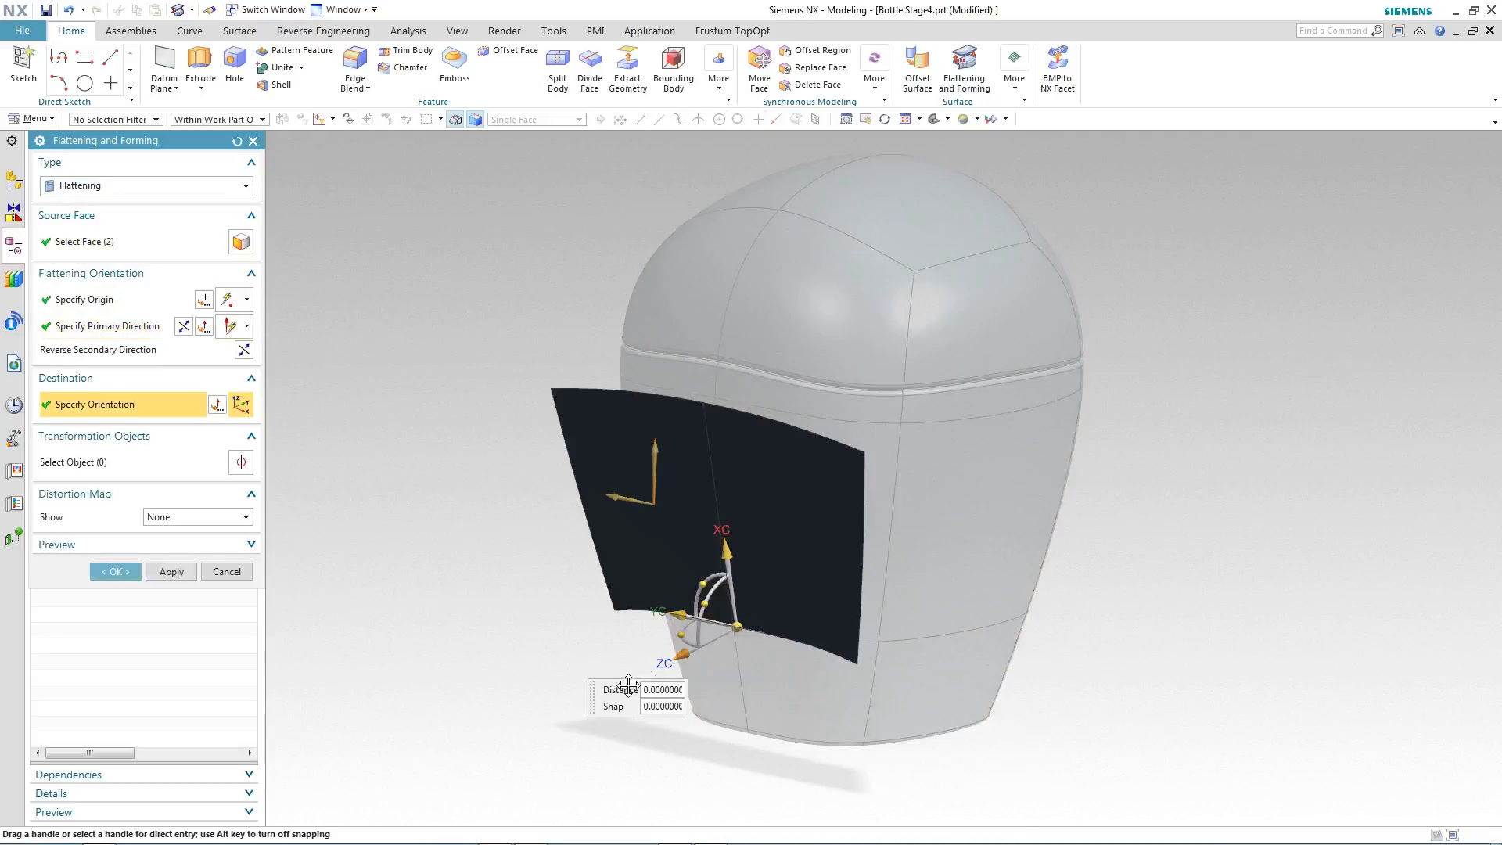
Lay the flattened faces horizontally on the XY plane beside the bottle, about 56 mm from the origin along X, and create the flattening
drag(628, 686, 575, 706)
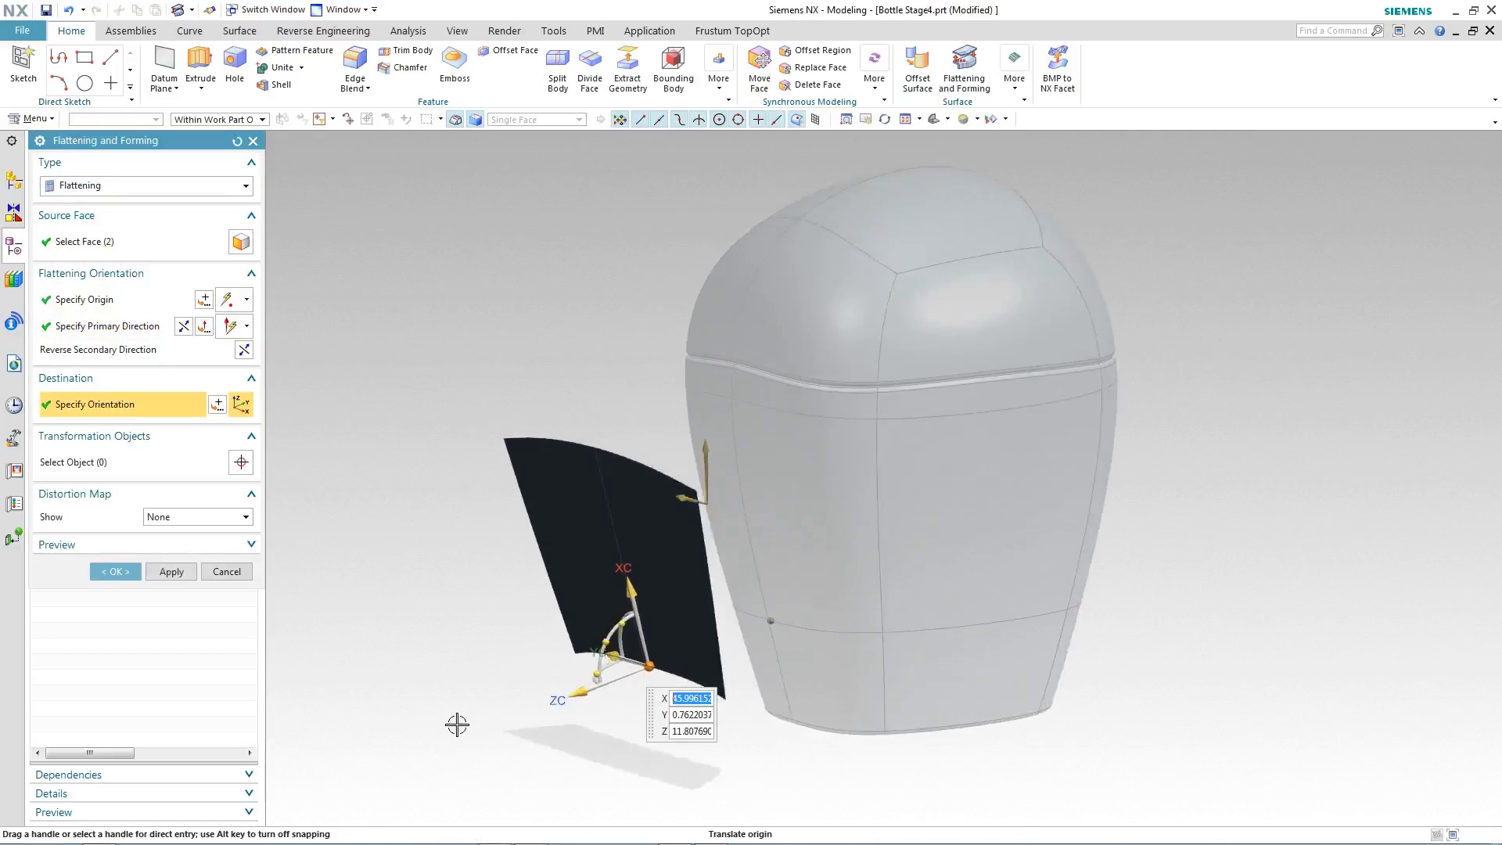
middle_drag(457, 725, 688, 657)
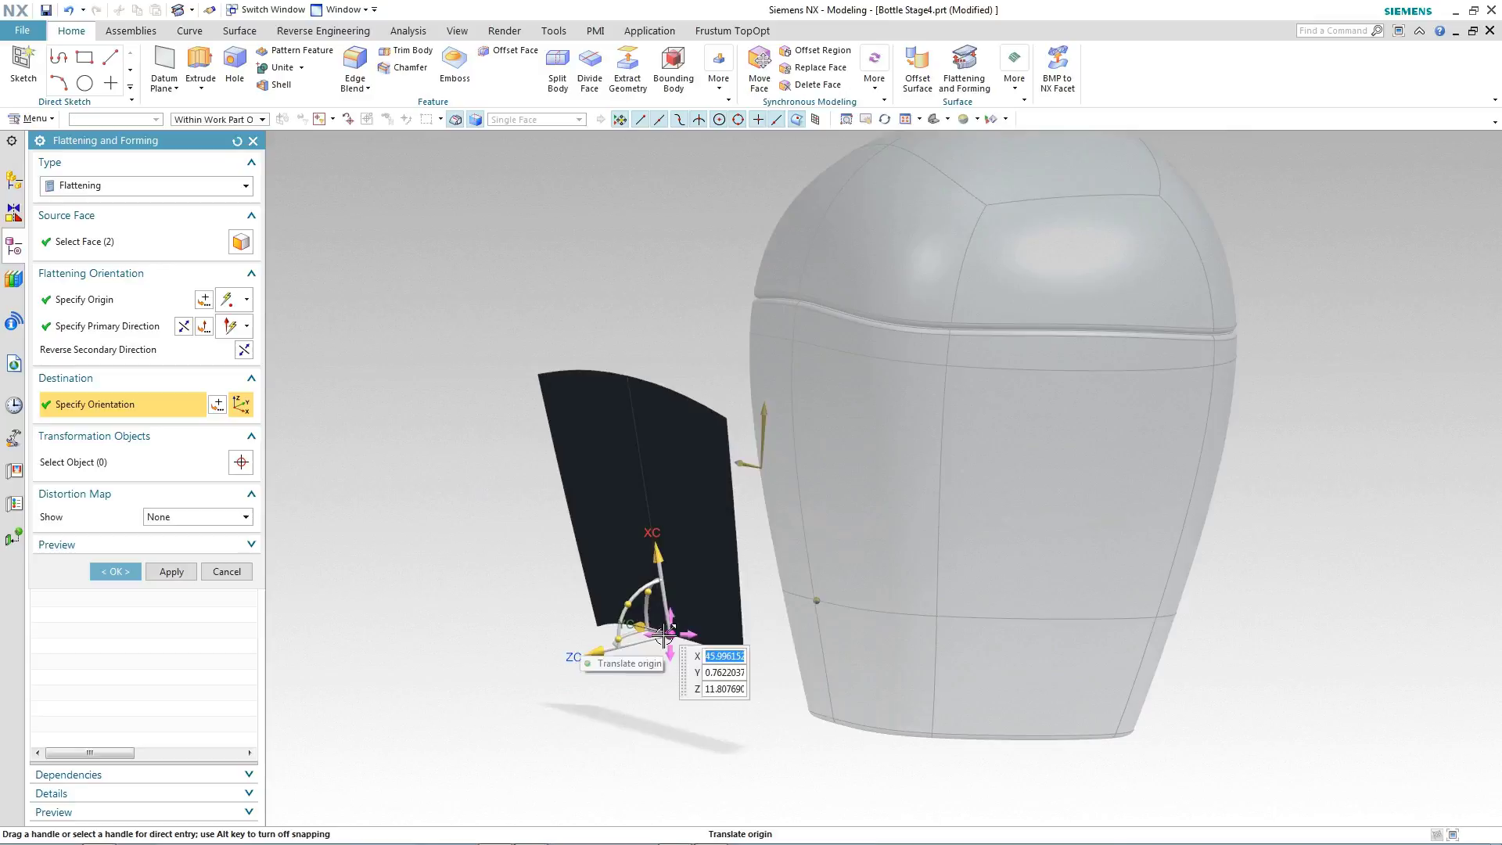
right_click(664, 635)
click(723, 683)
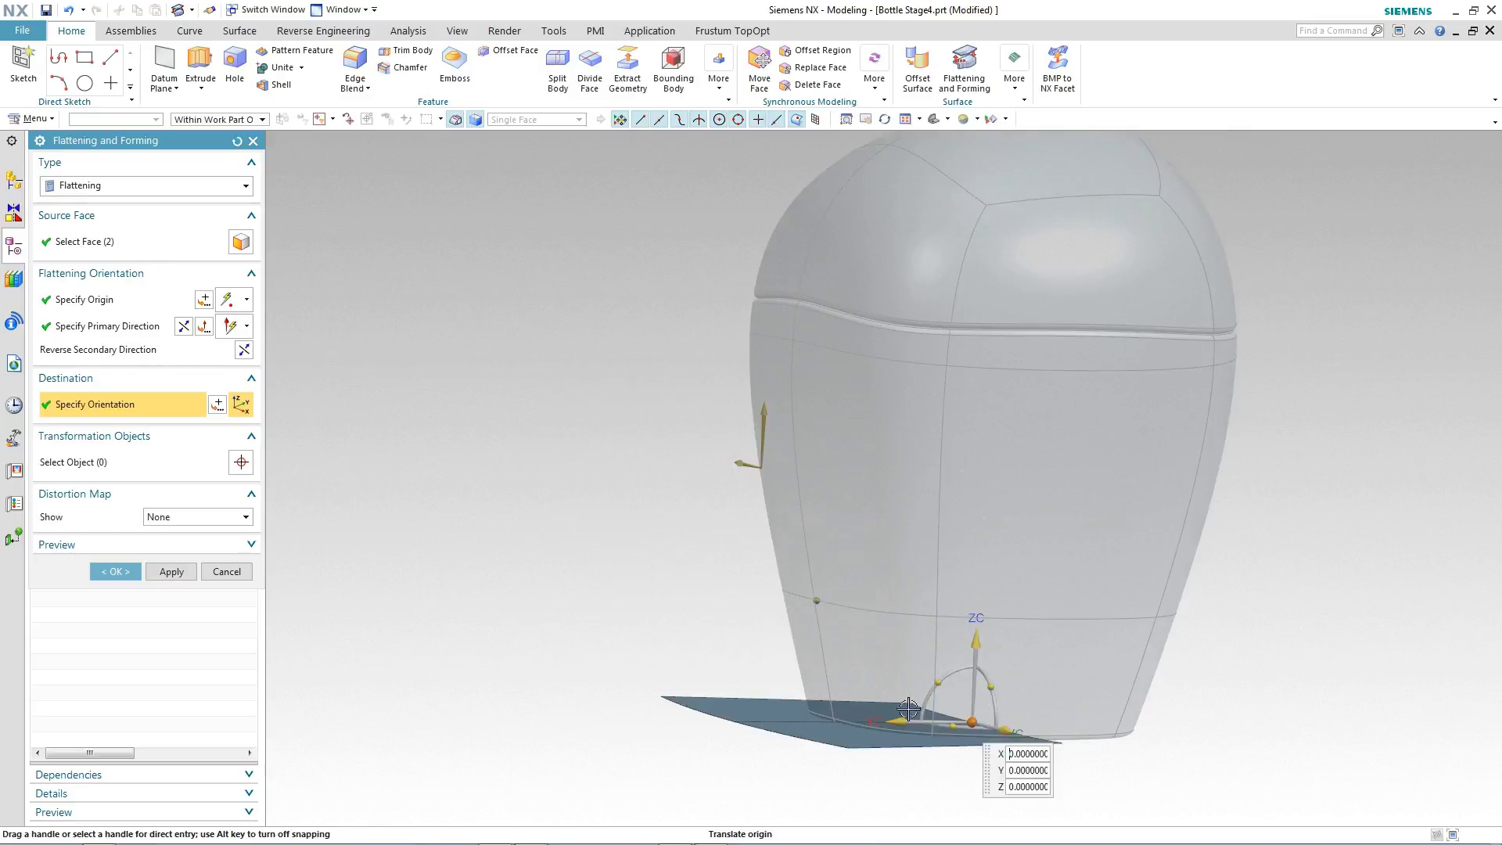
drag(892, 721, 523, 727)
middle_drag(529, 510, 491, 420)
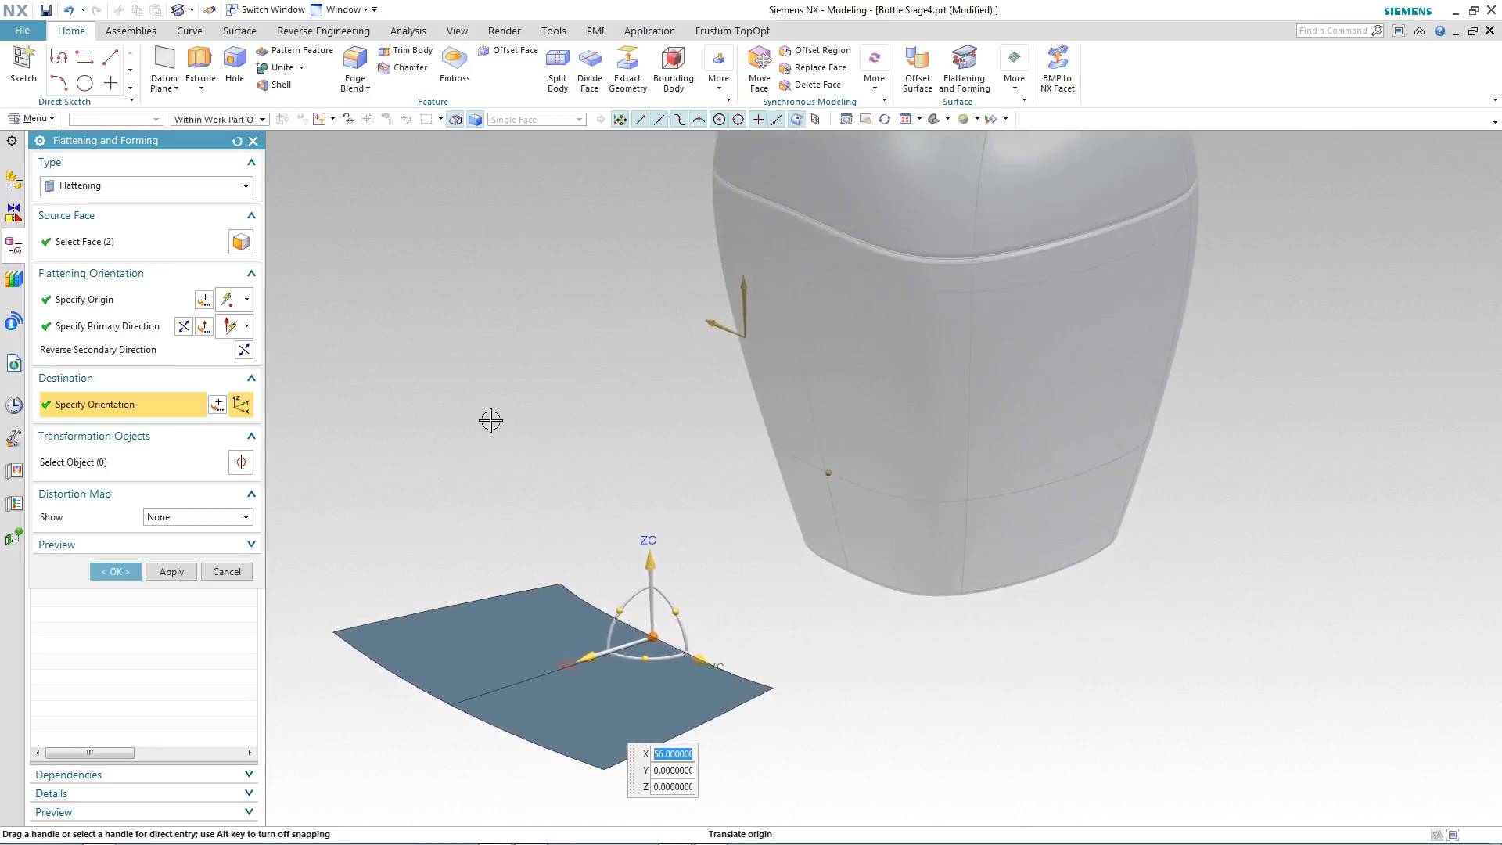
middle_click(490, 420)
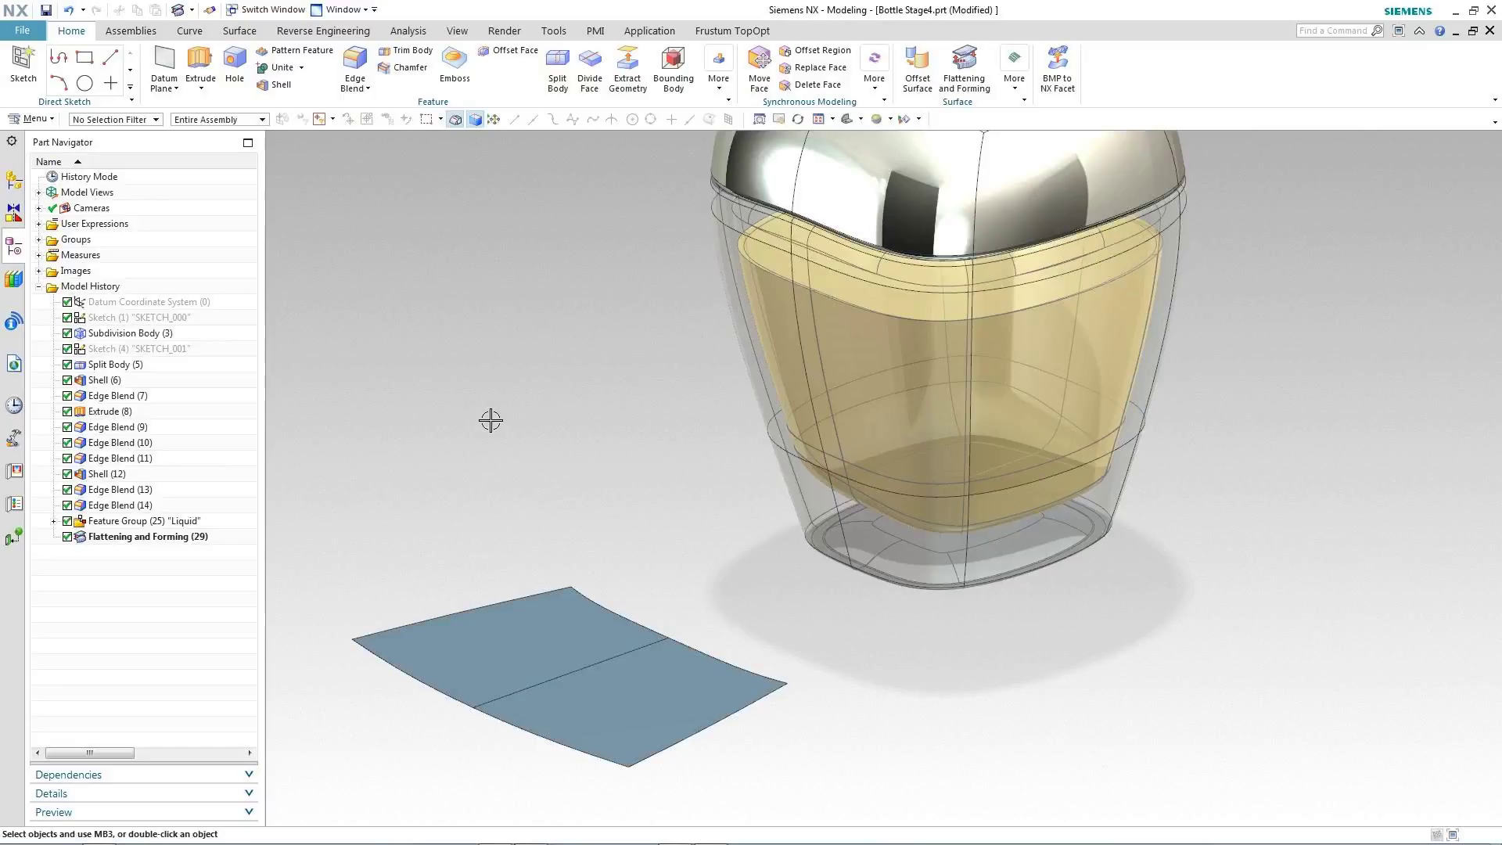
Import label_profile_01.dxf from the Labels folder into the work part, previewing the drawing before finishing
middle_drag(491, 421, 519, 383)
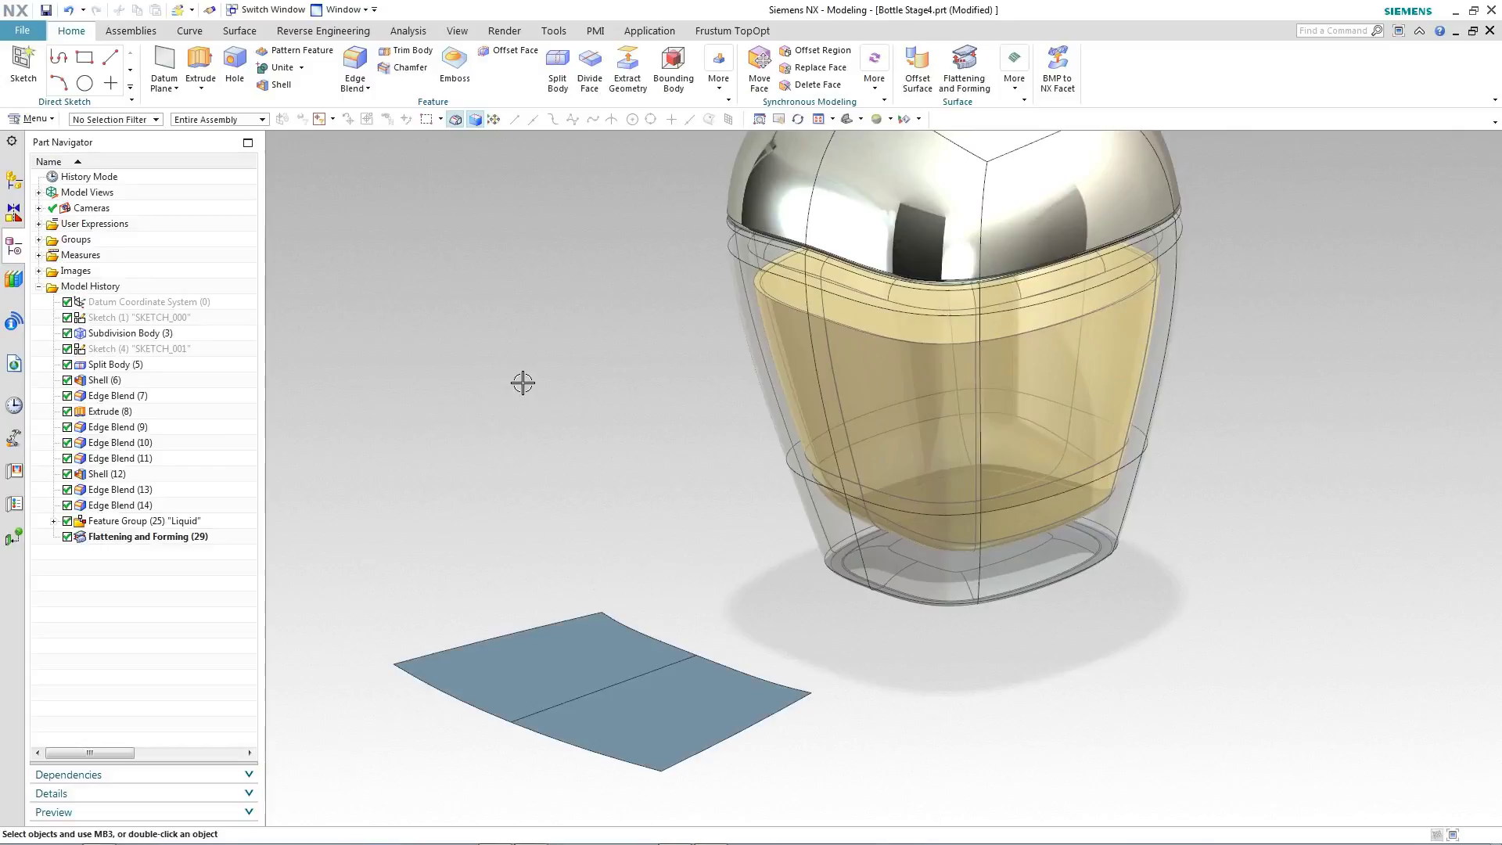
right_click(522, 383)
click(591, 747)
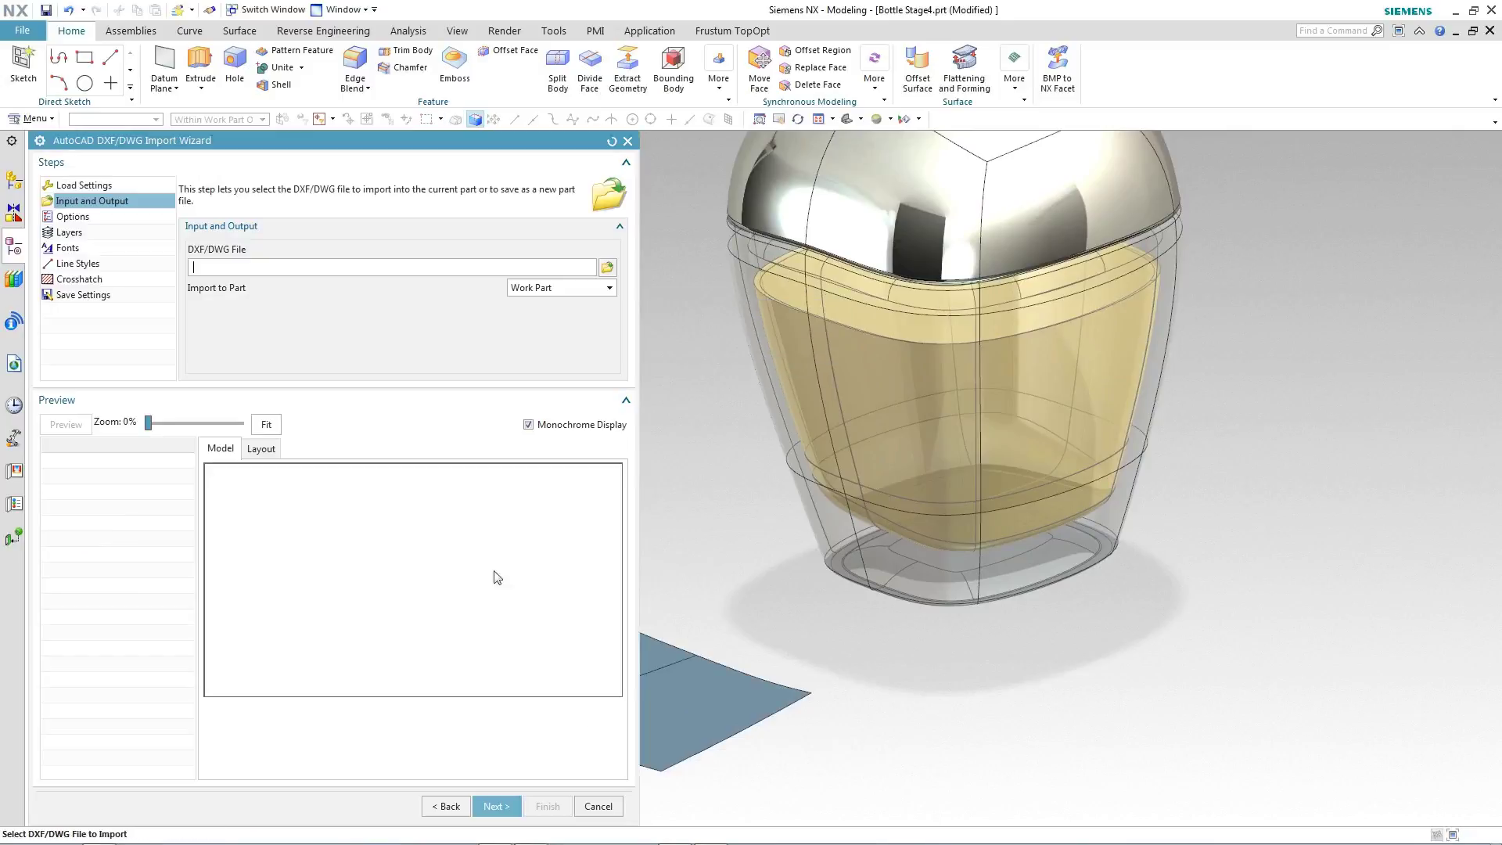
click(607, 268)
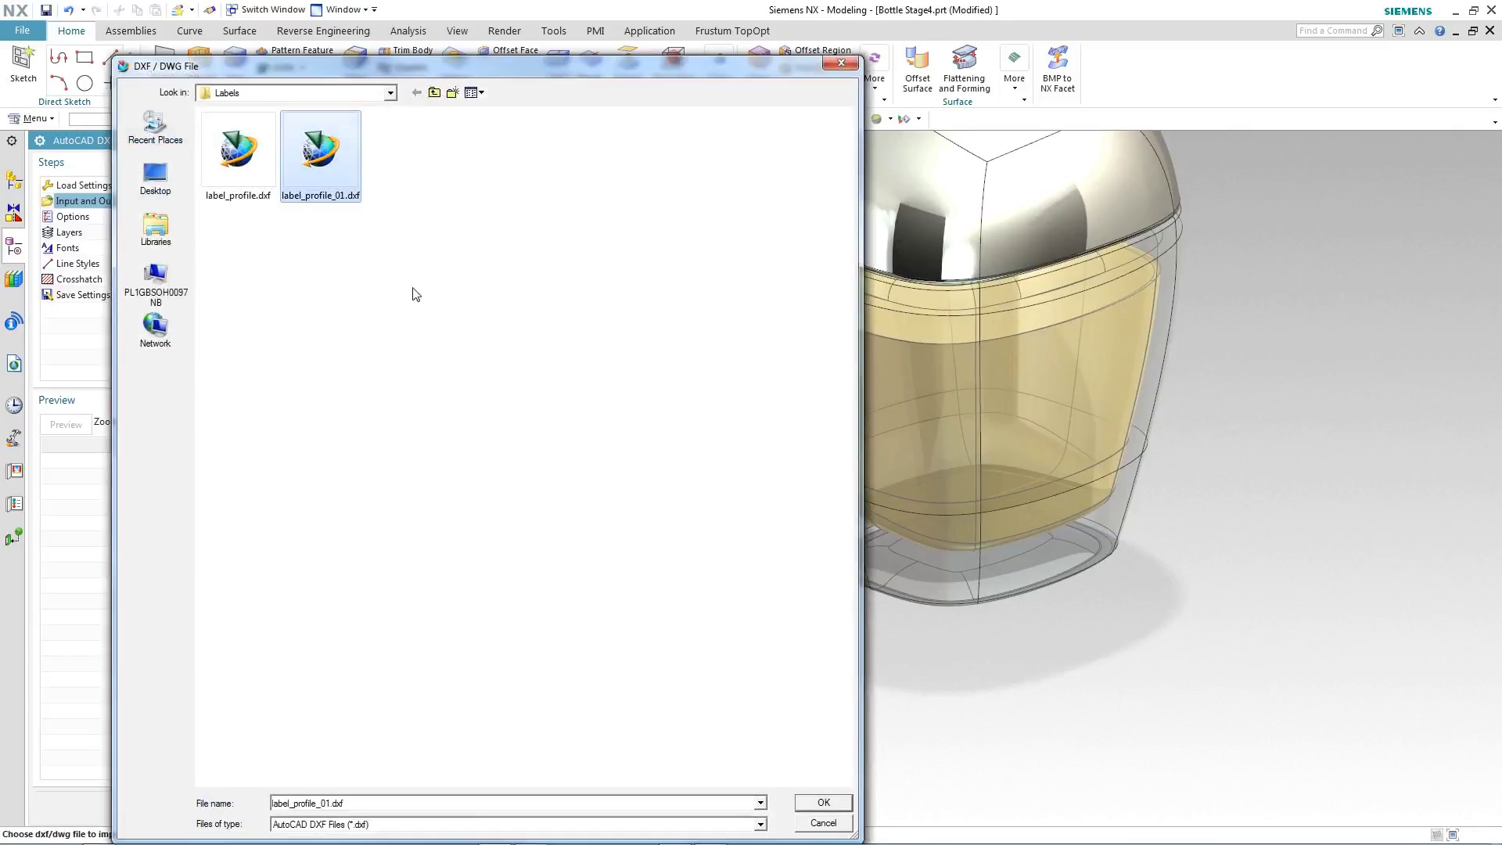
click(823, 803)
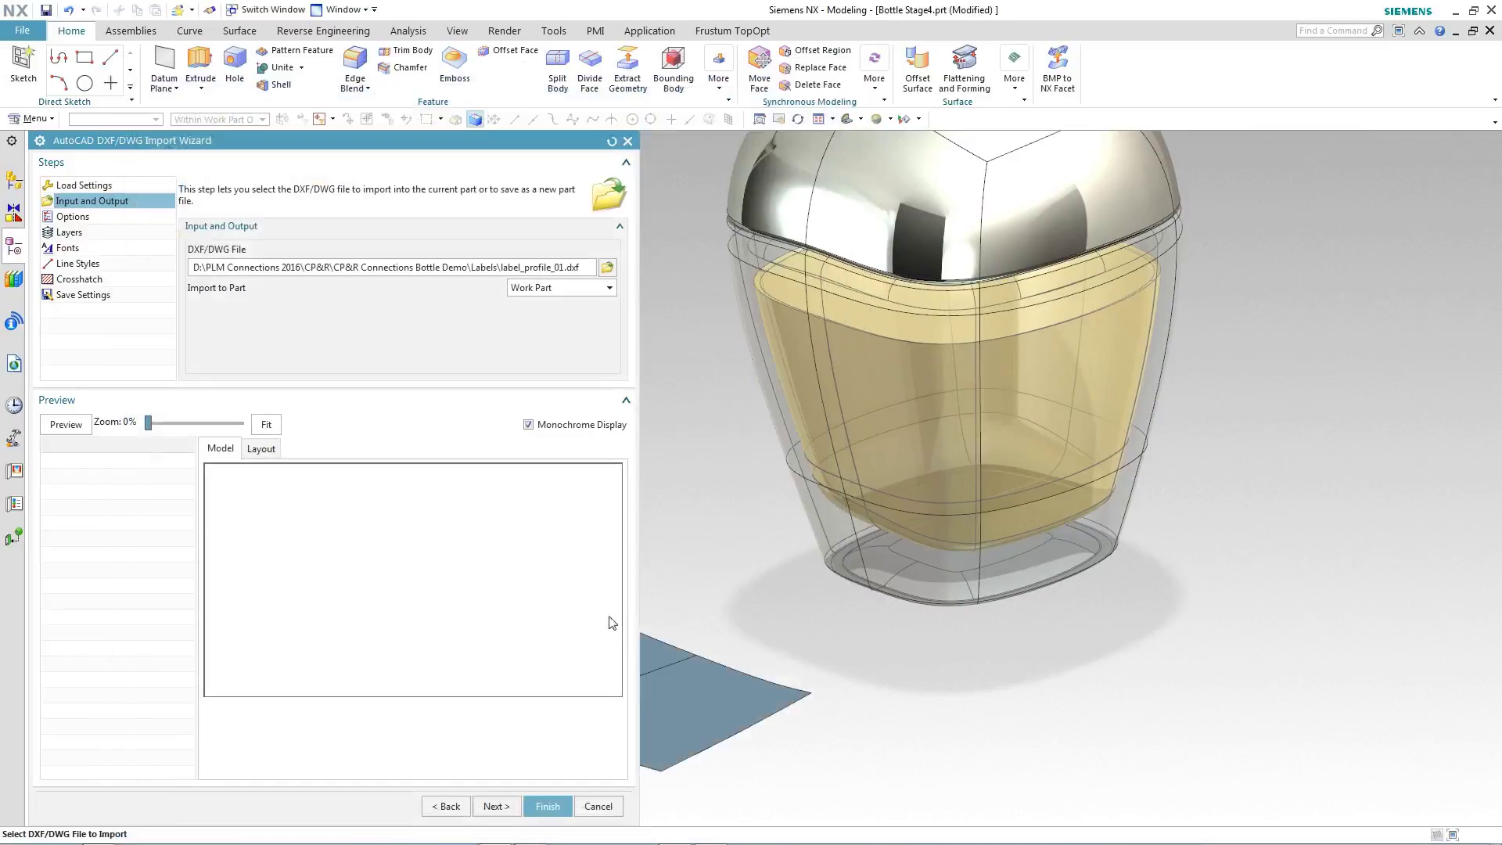
click(87, 426)
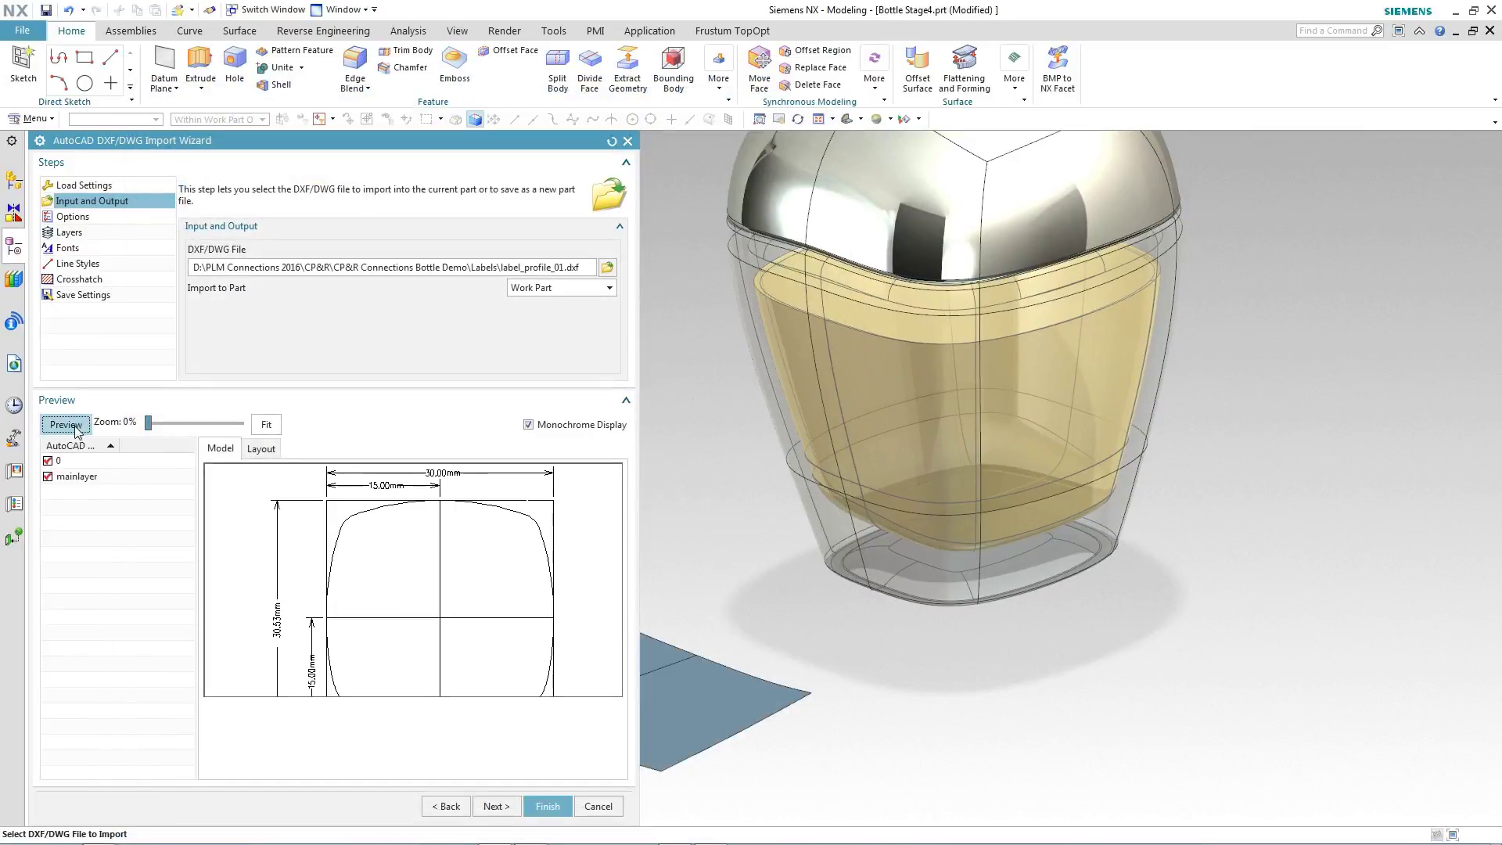
click(548, 807)
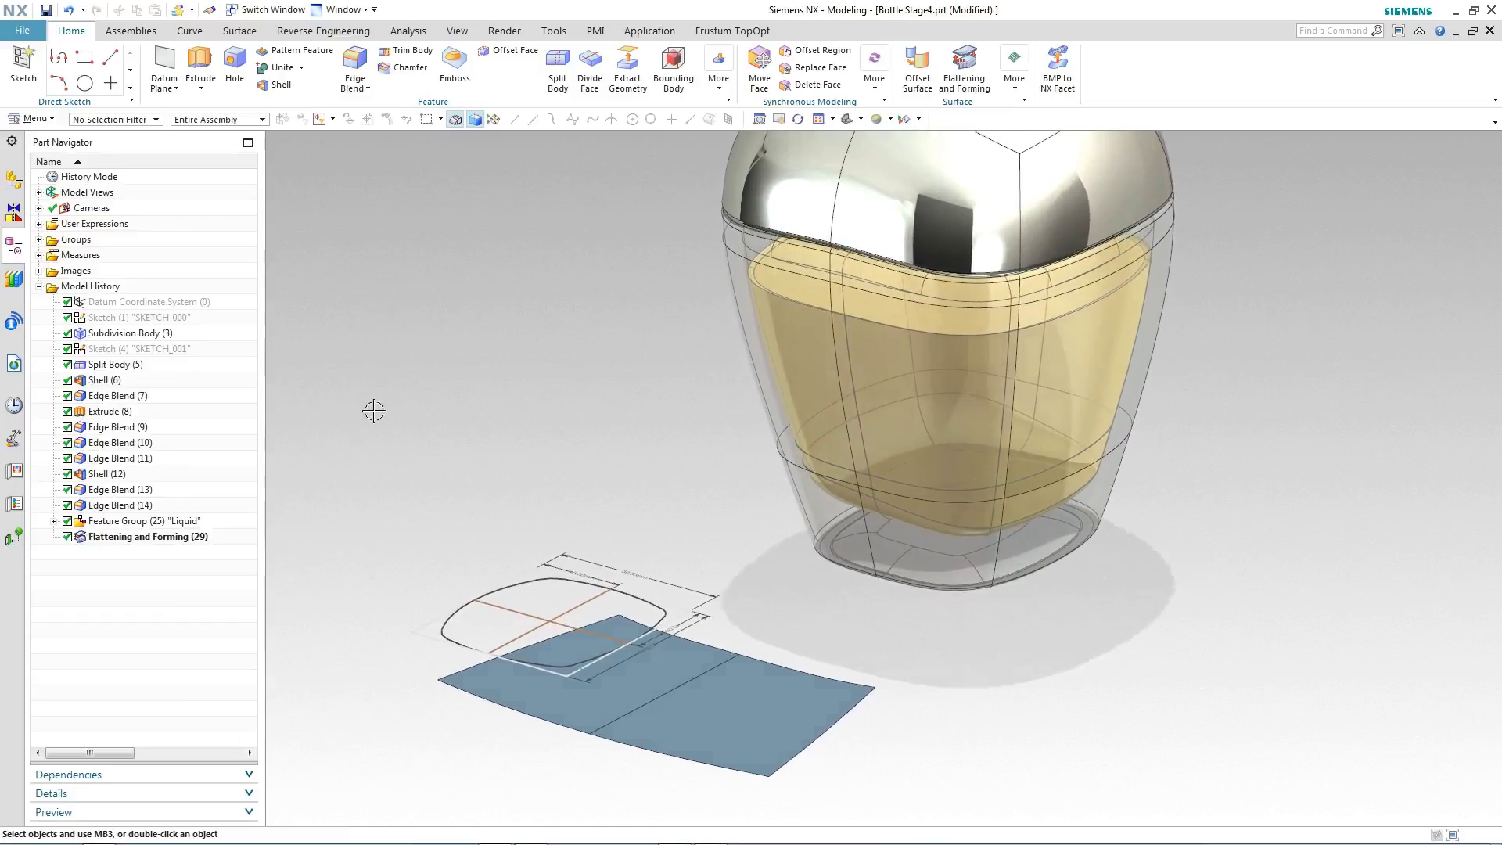
Move all imported label curves point to point, from the label's centre to the midpoint of the flattened faces' shared line
key(ctrl+t)
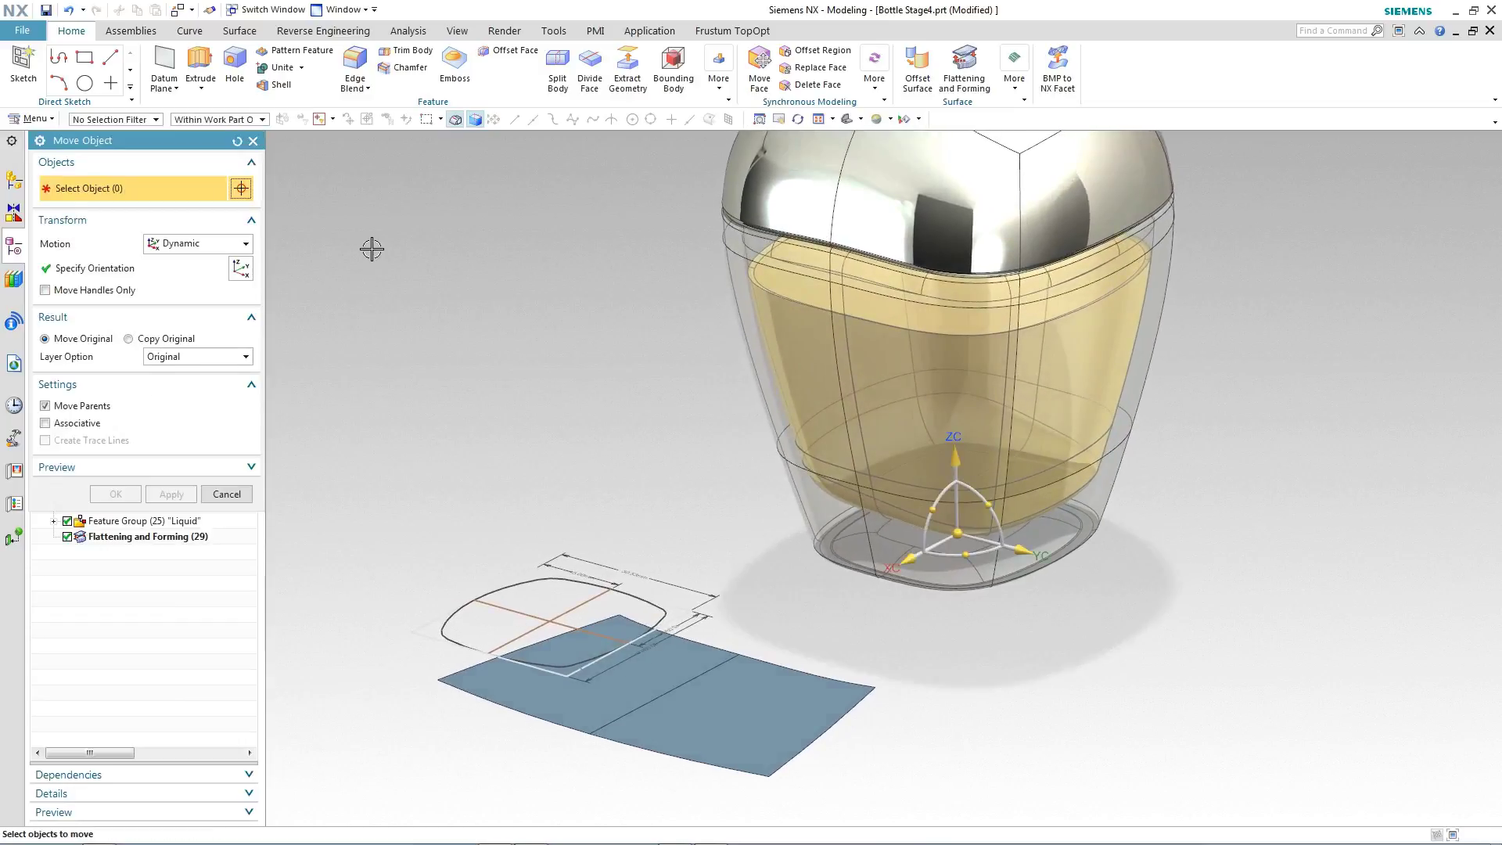
drag(385, 486, 758, 683)
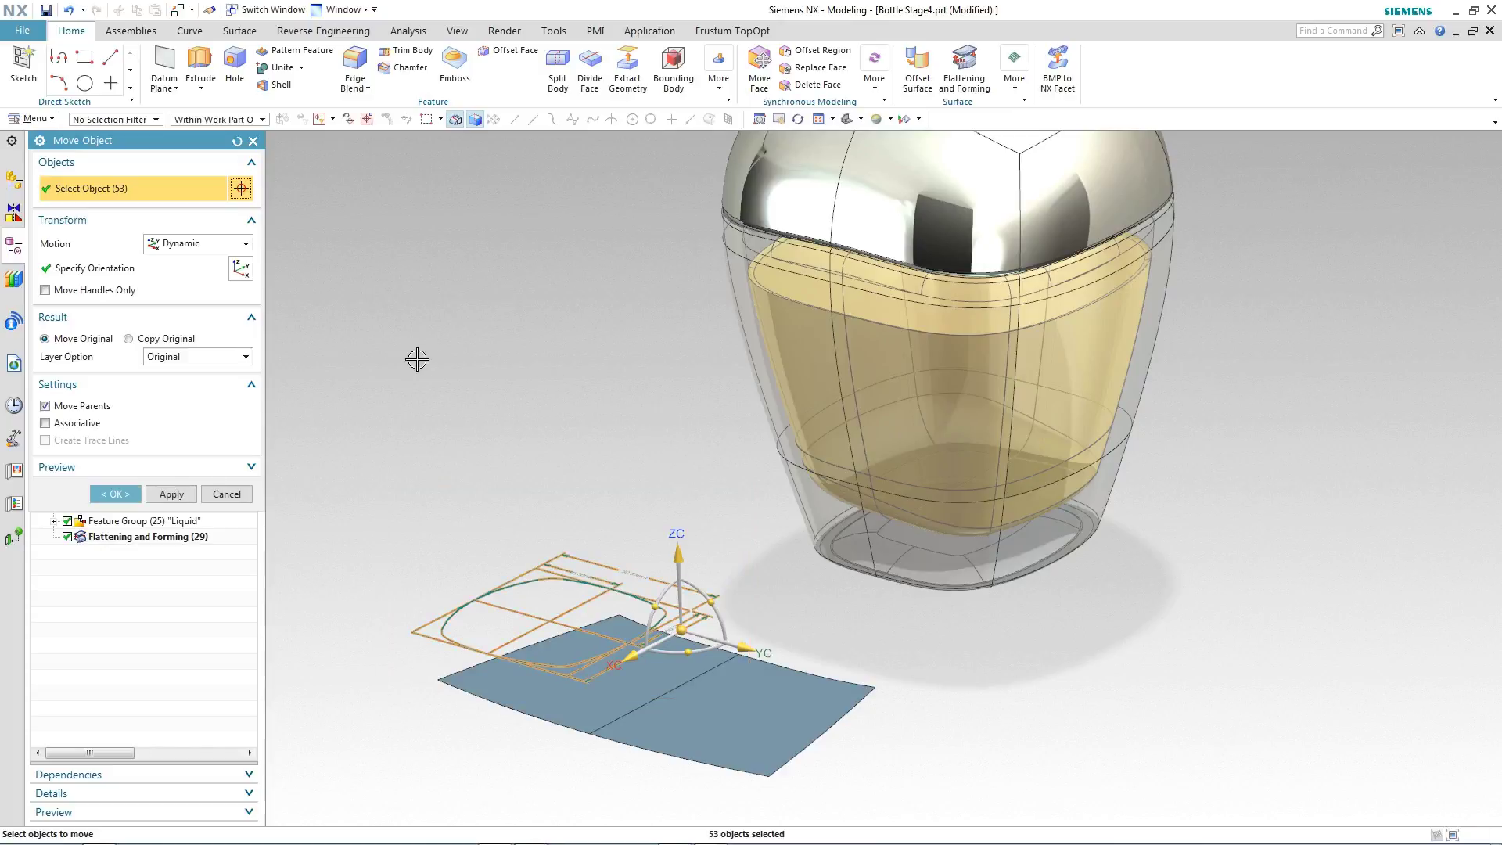
click(176, 247)
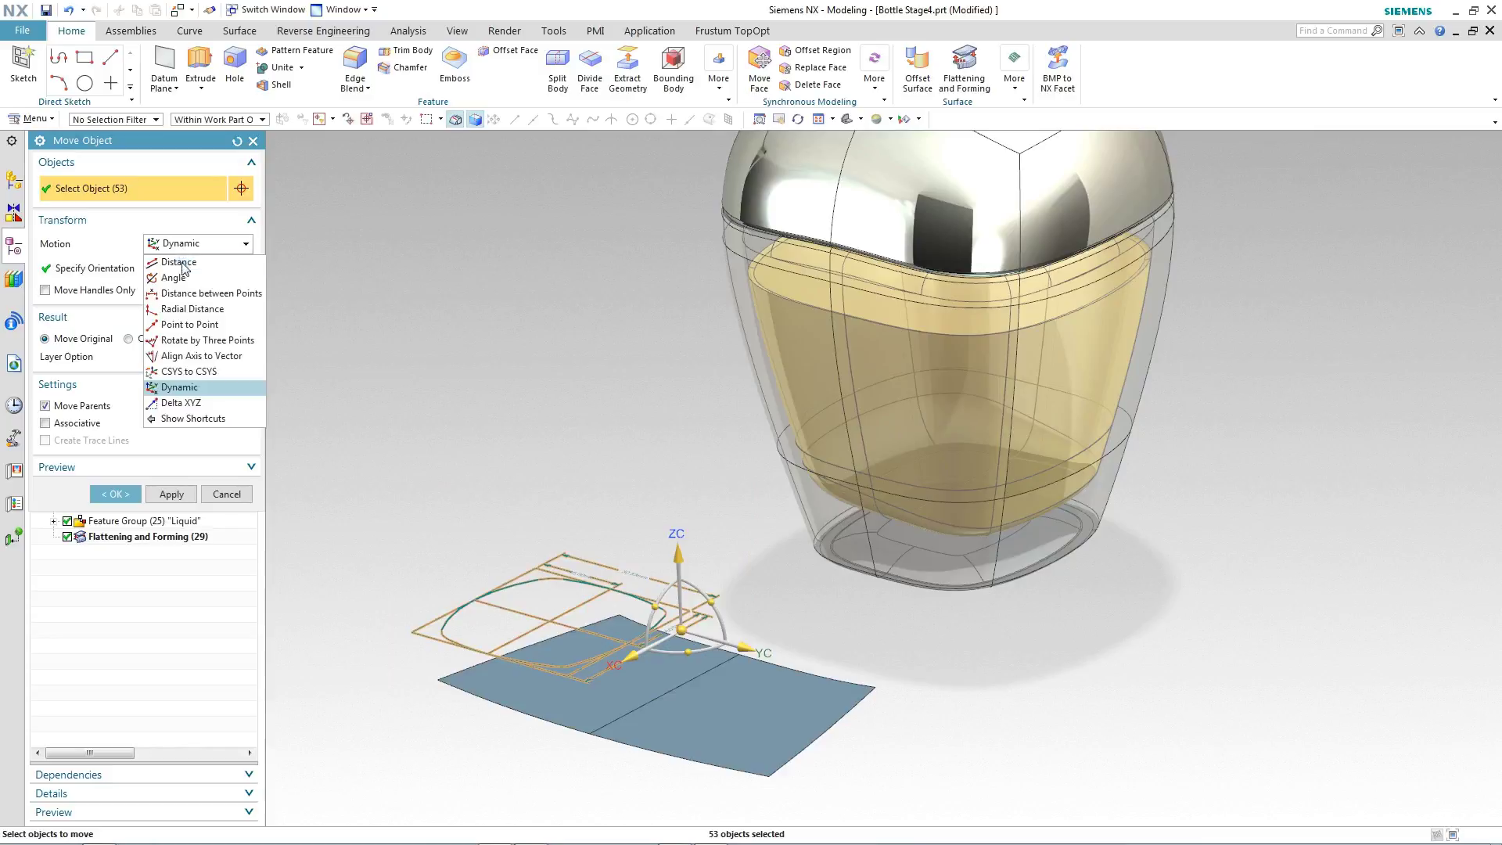
click(190, 324)
click(549, 623)
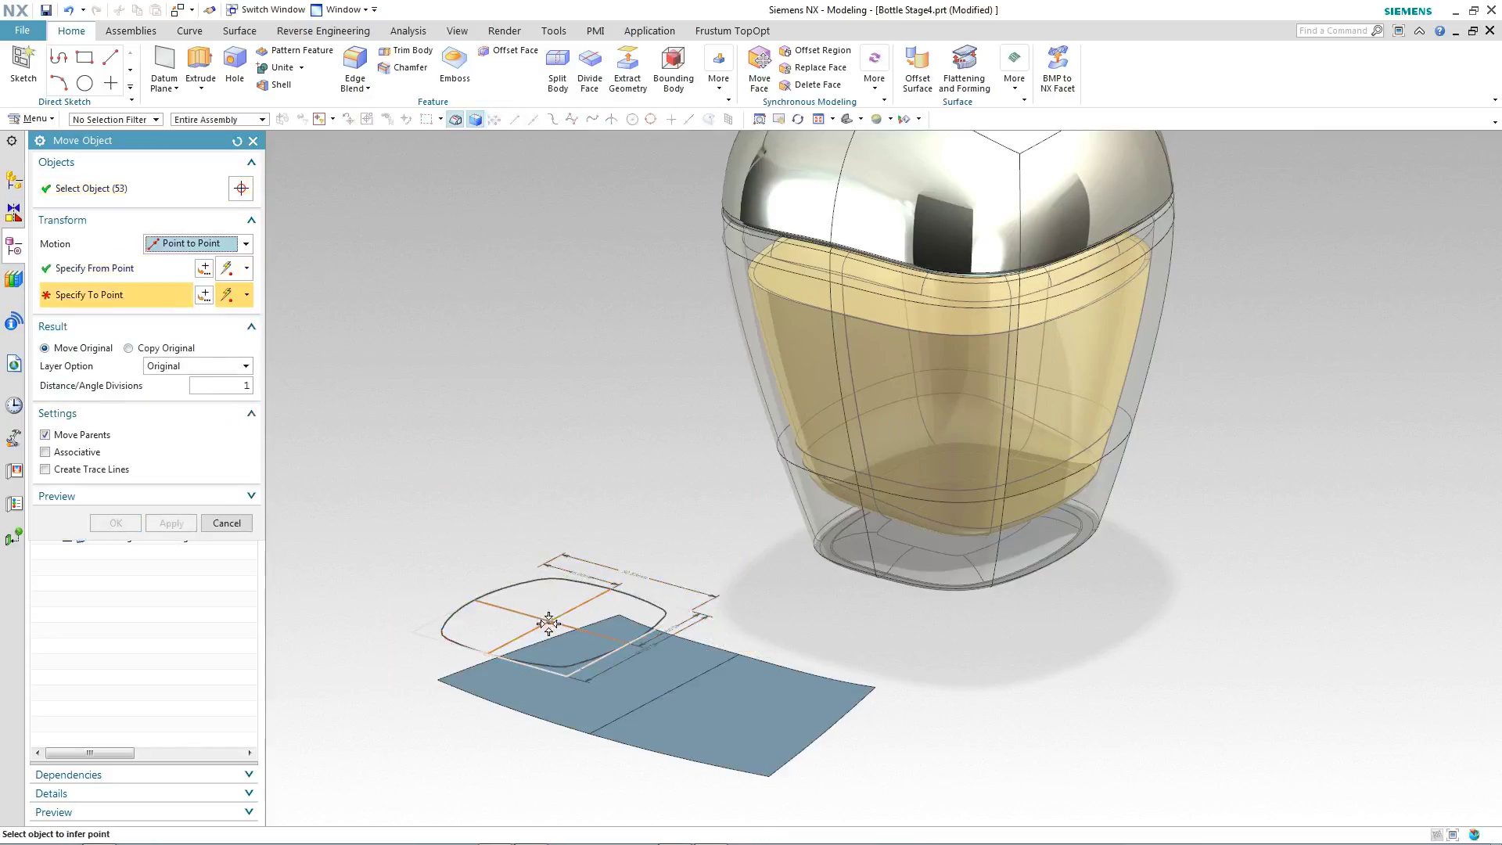
click(664, 694)
click(172, 523)
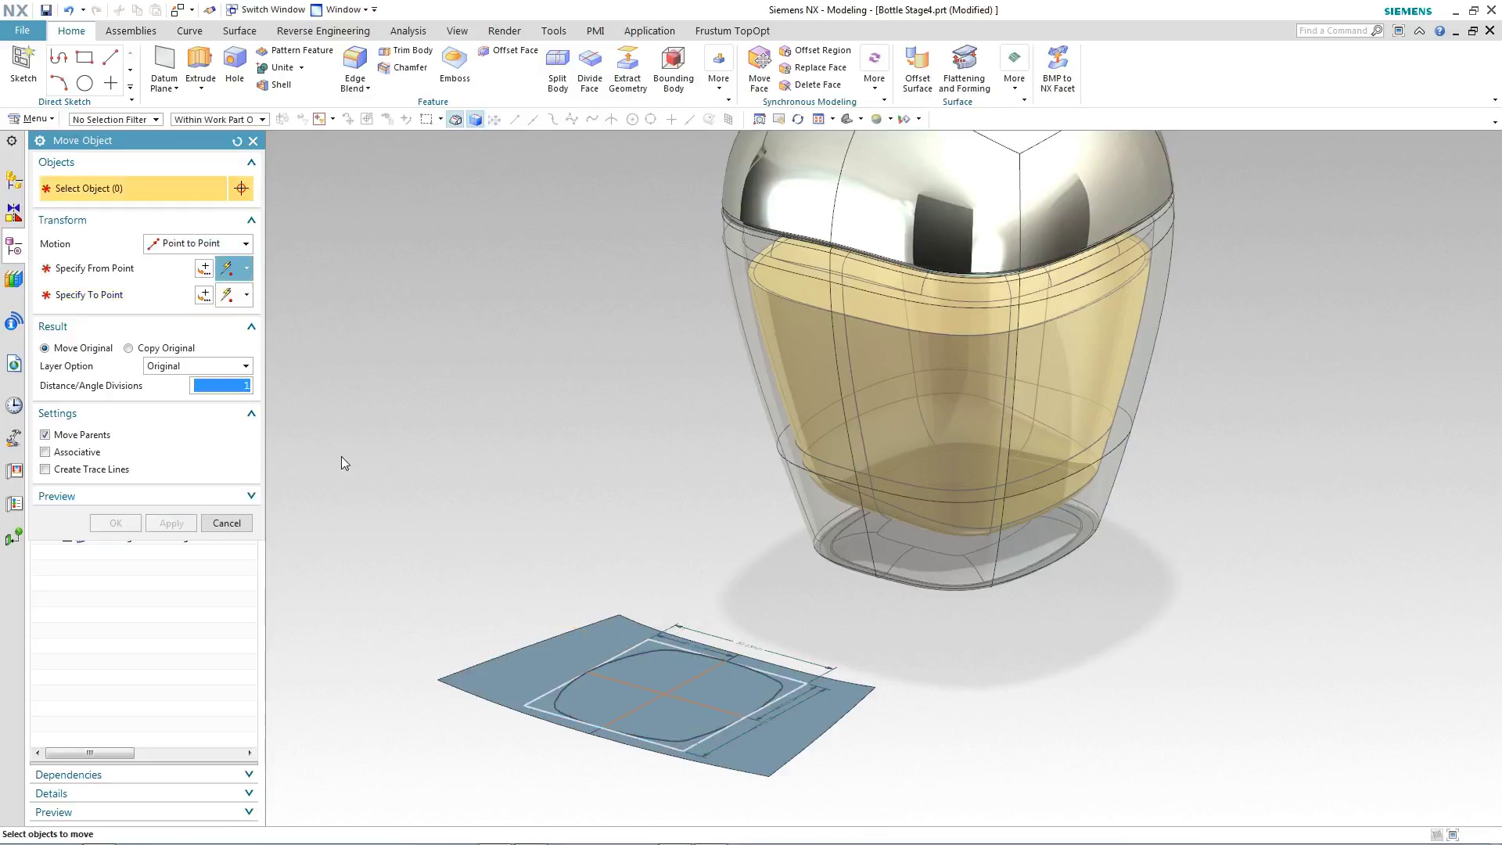
Rotate all the label curves 90 degrees about the vertical ZC axis through the label's centre
drag(486, 550, 886, 791)
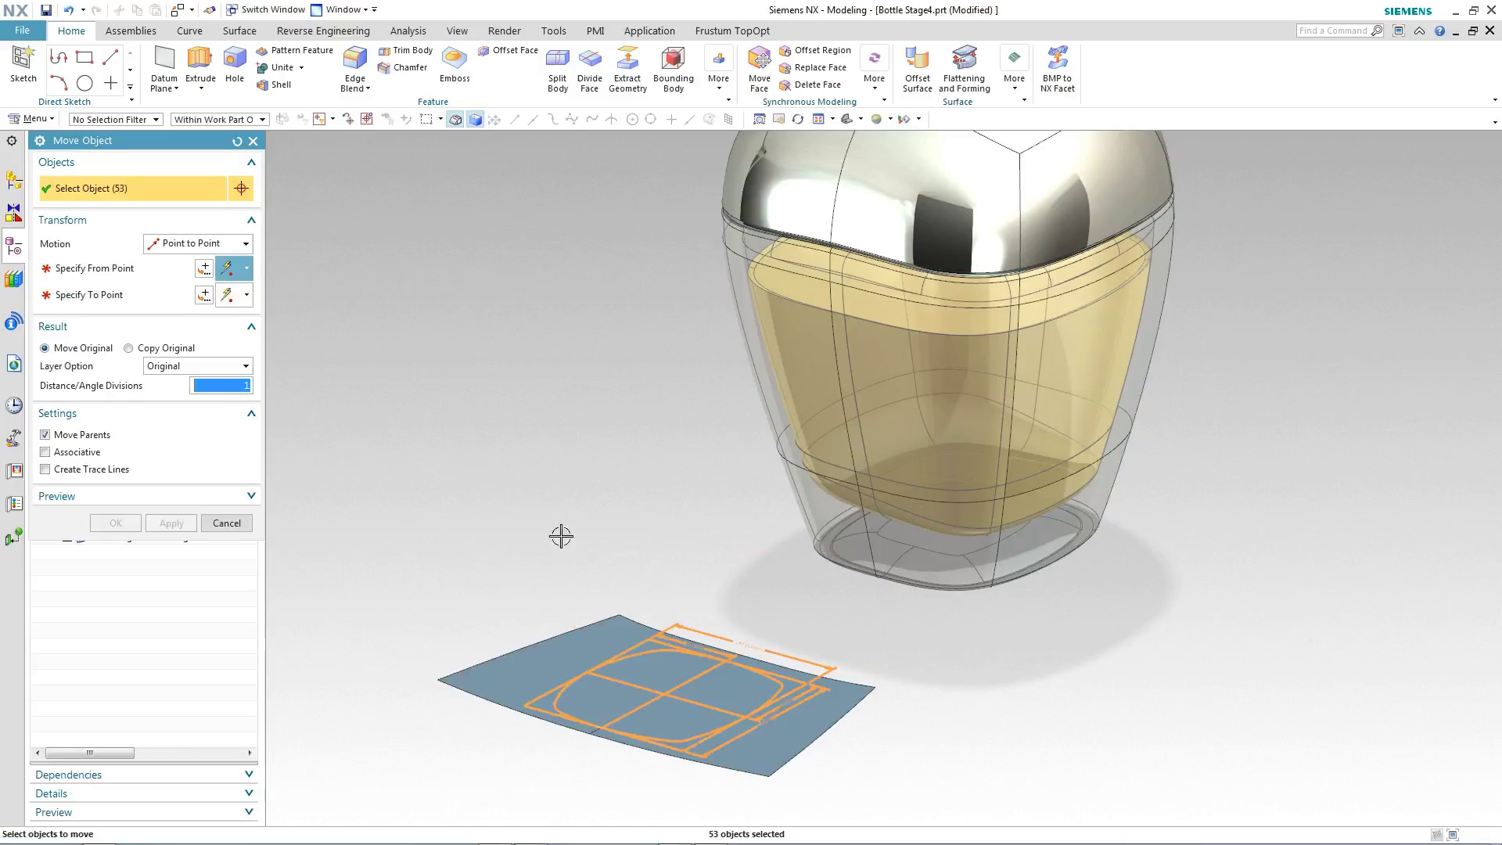
click(181, 247)
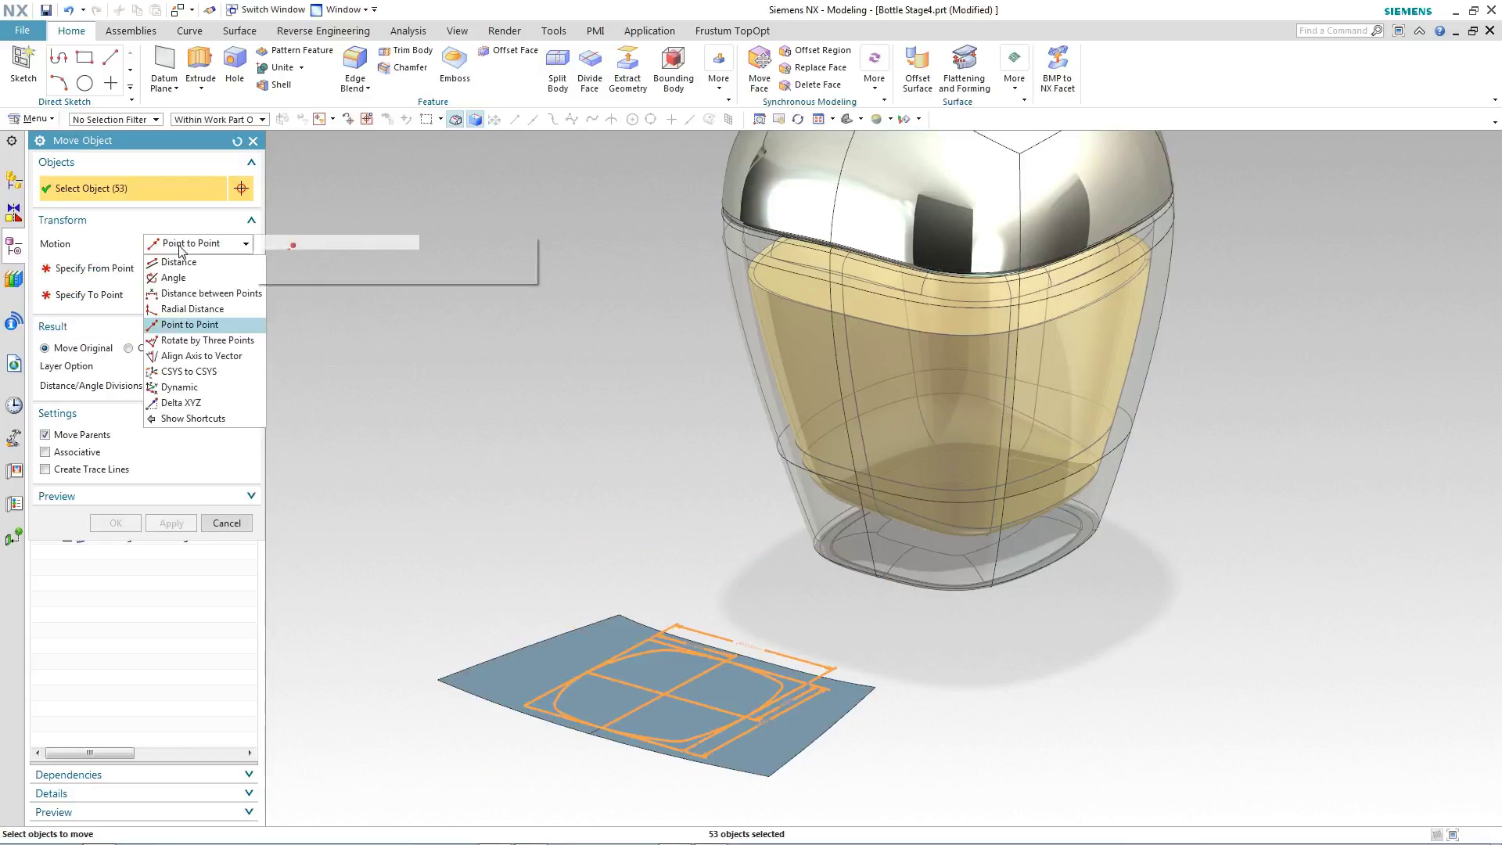
click(179, 387)
click(44, 289)
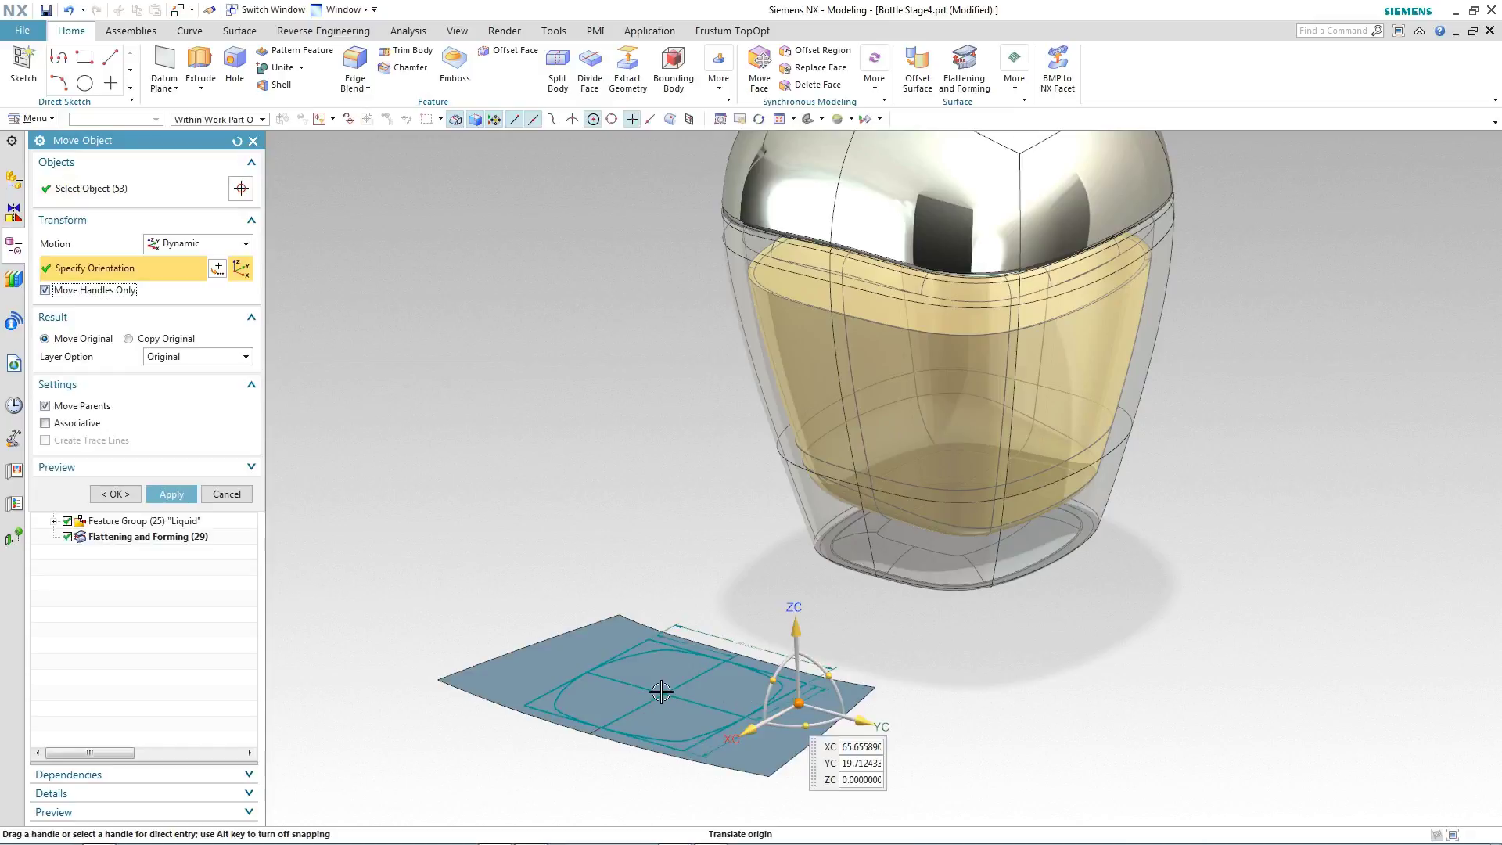
click(665, 694)
click(53, 293)
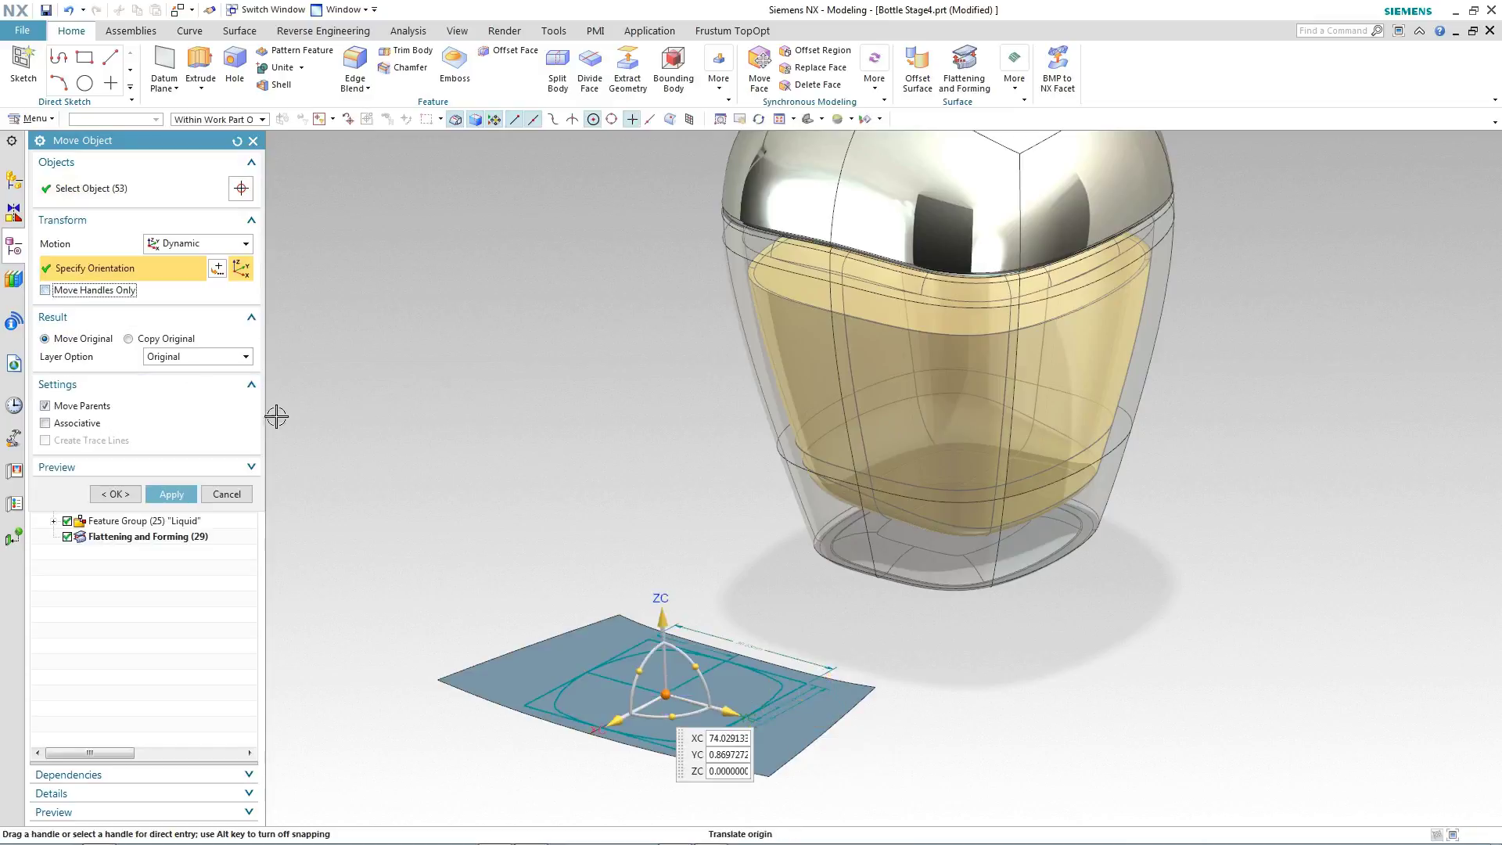
click(672, 717)
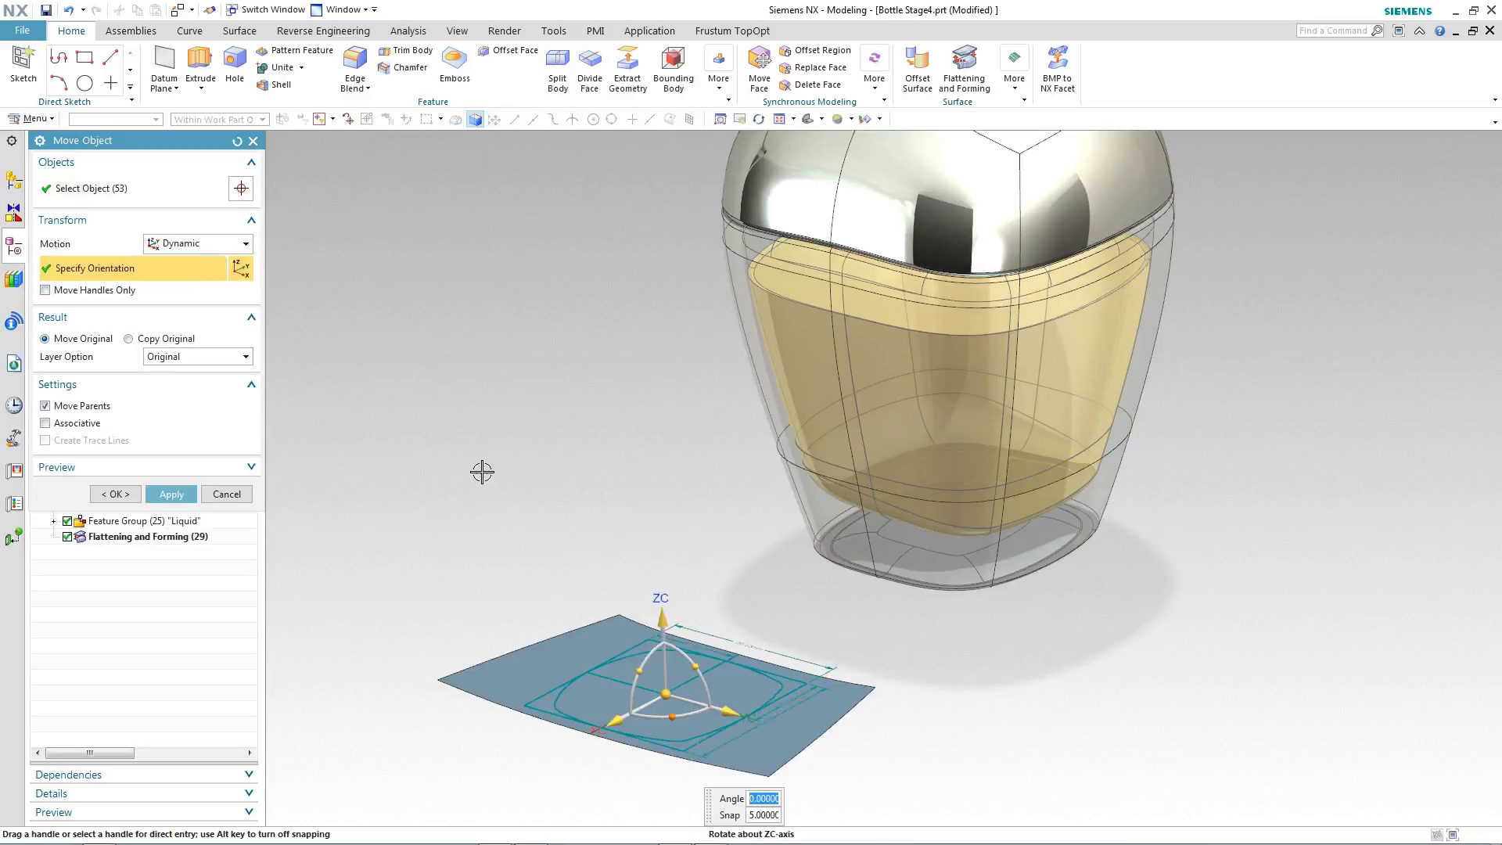
text(90)
key(Return)
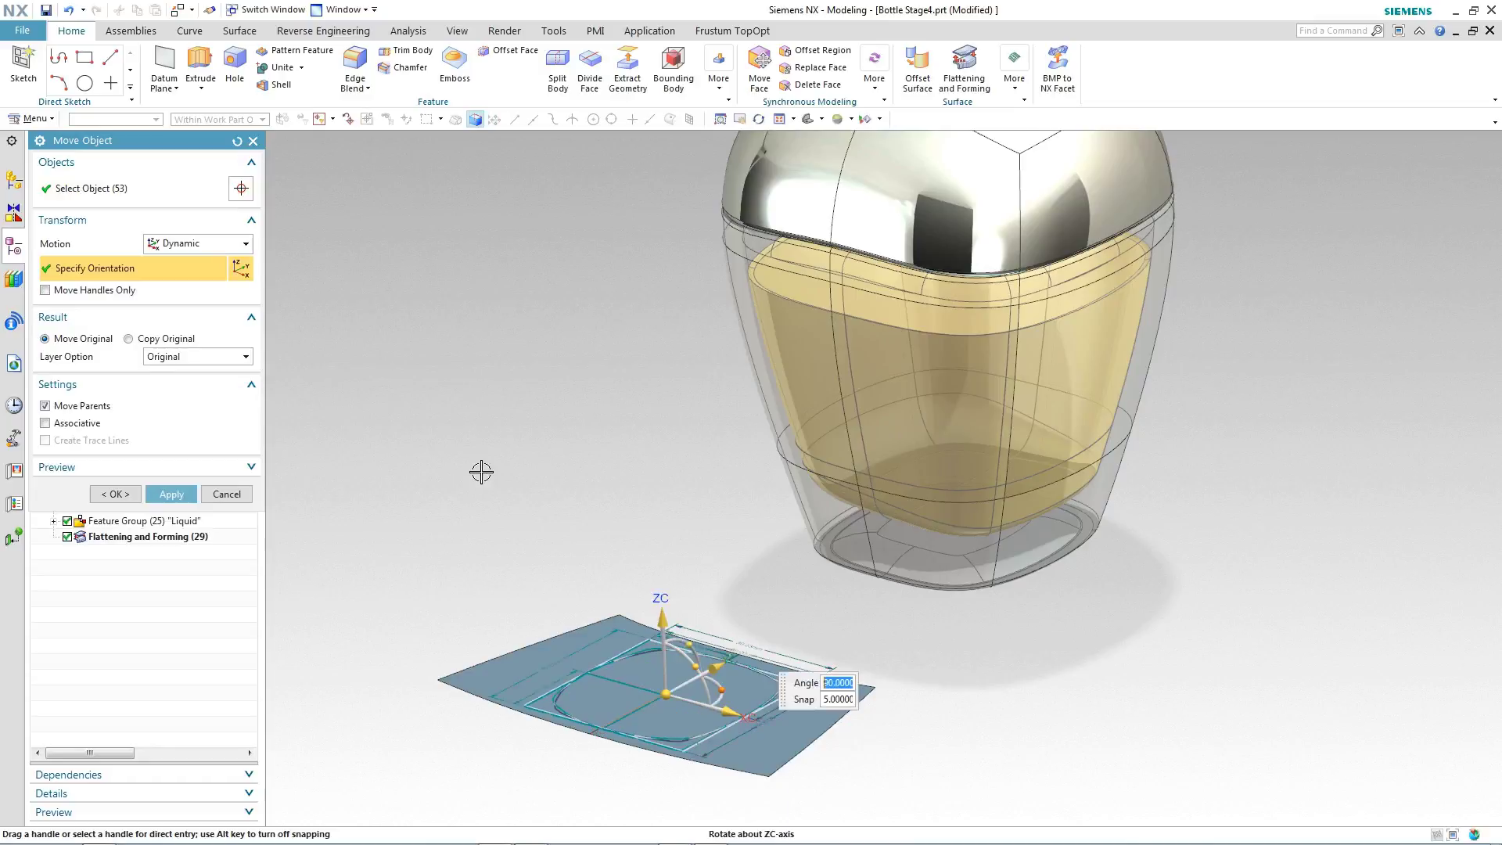
click(115, 493)
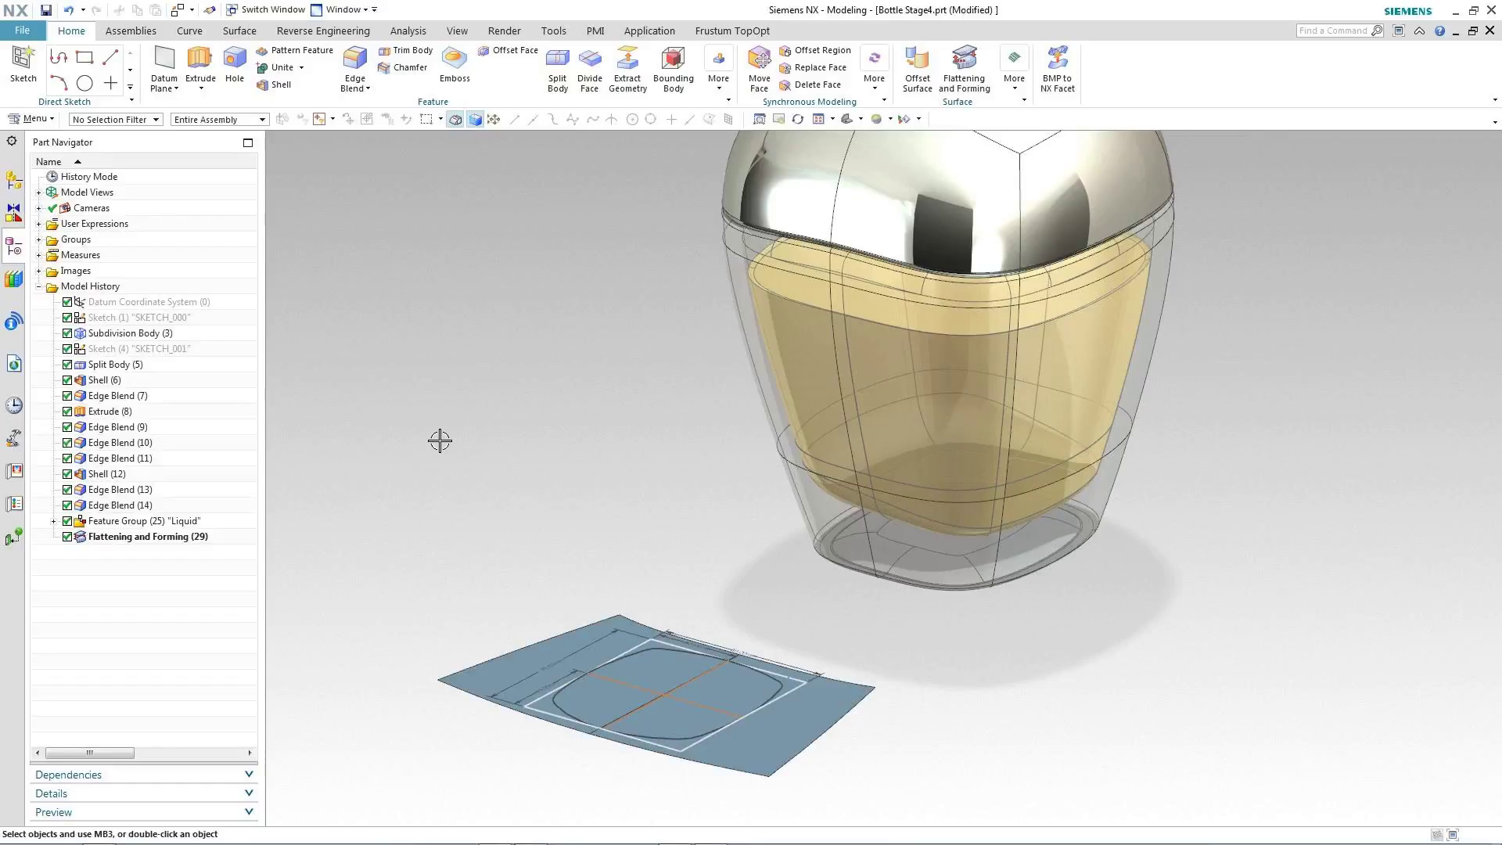
Wrap the rounded label outline back onto the bottle with Forming and Reuse, using the existing flattening feature and reverse transformation
click(964, 66)
click(182, 186)
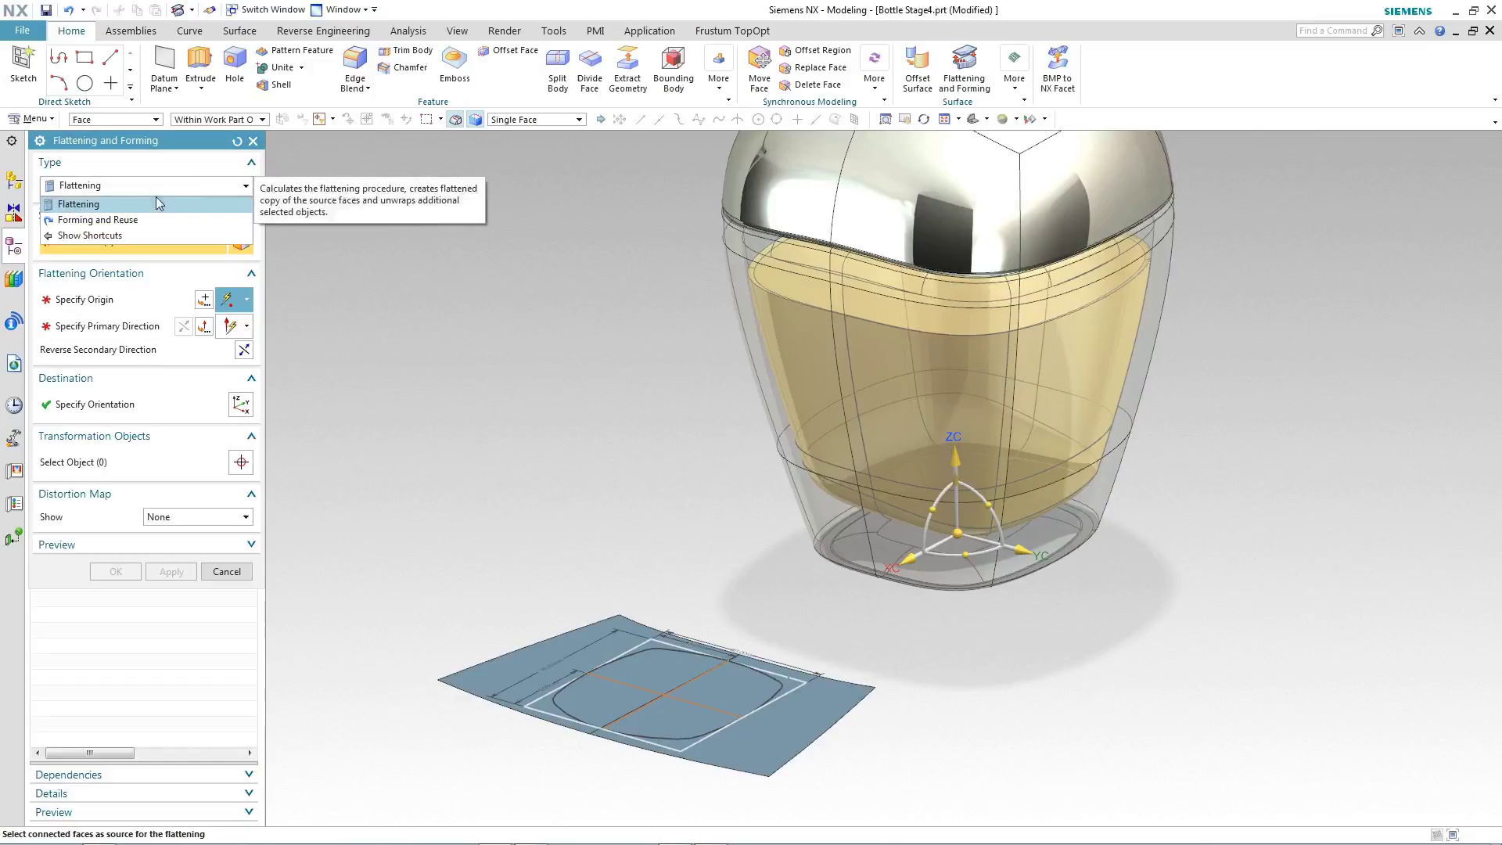
click(98, 219)
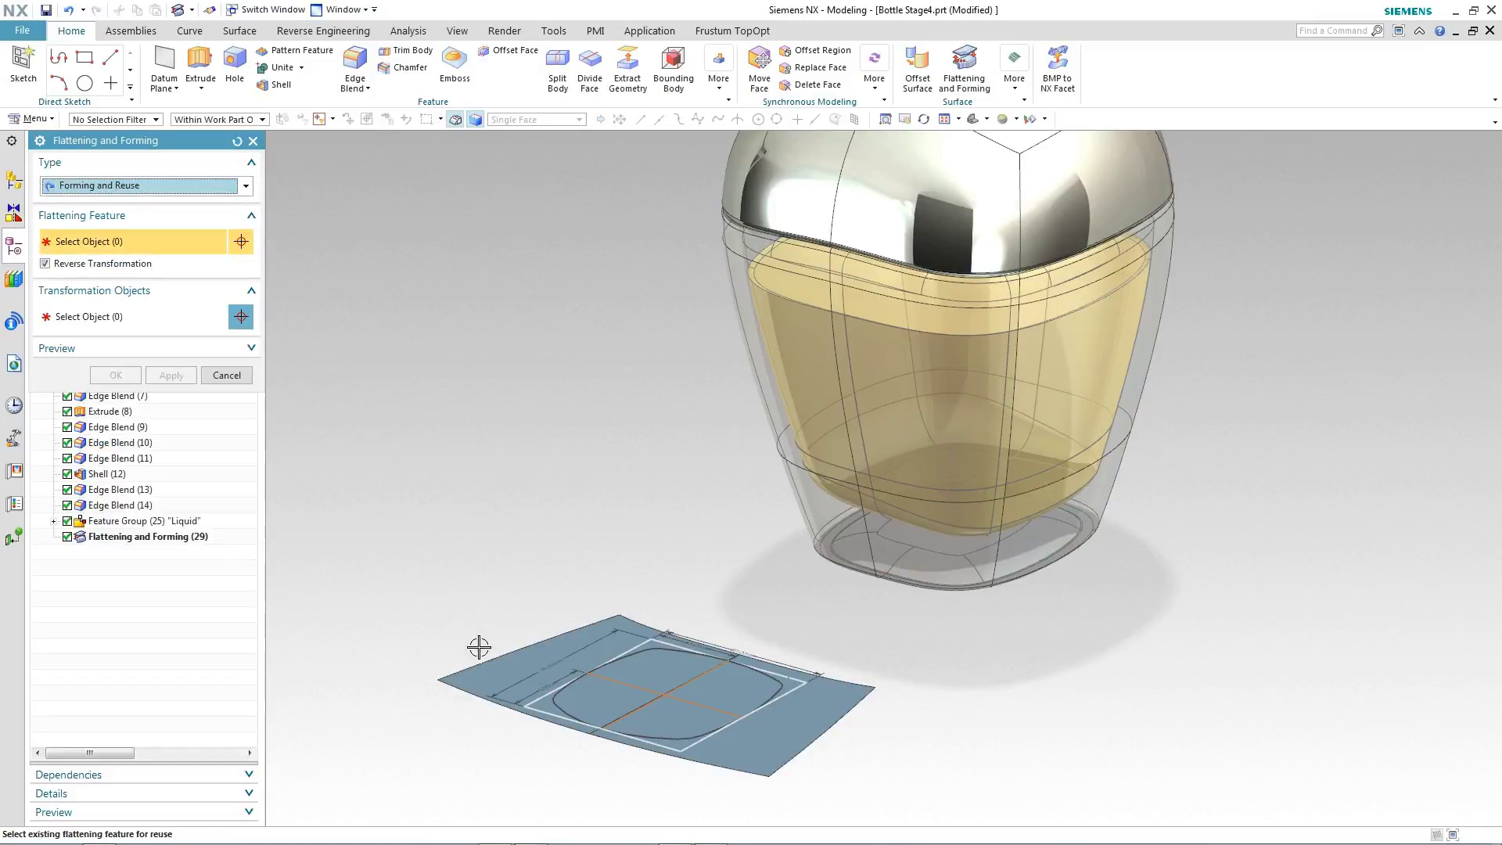
click(485, 673)
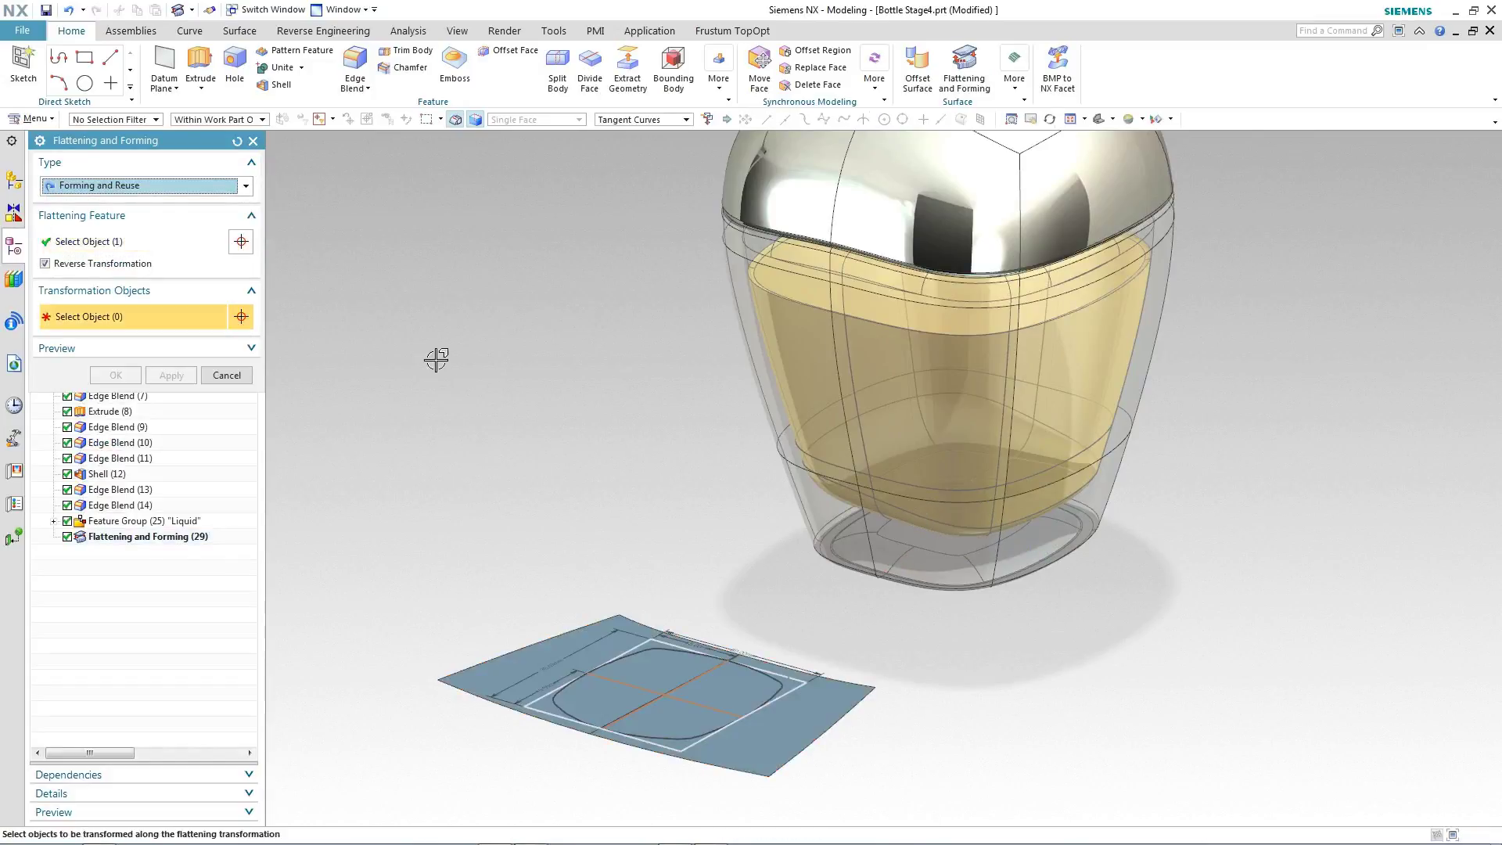
click(640, 649)
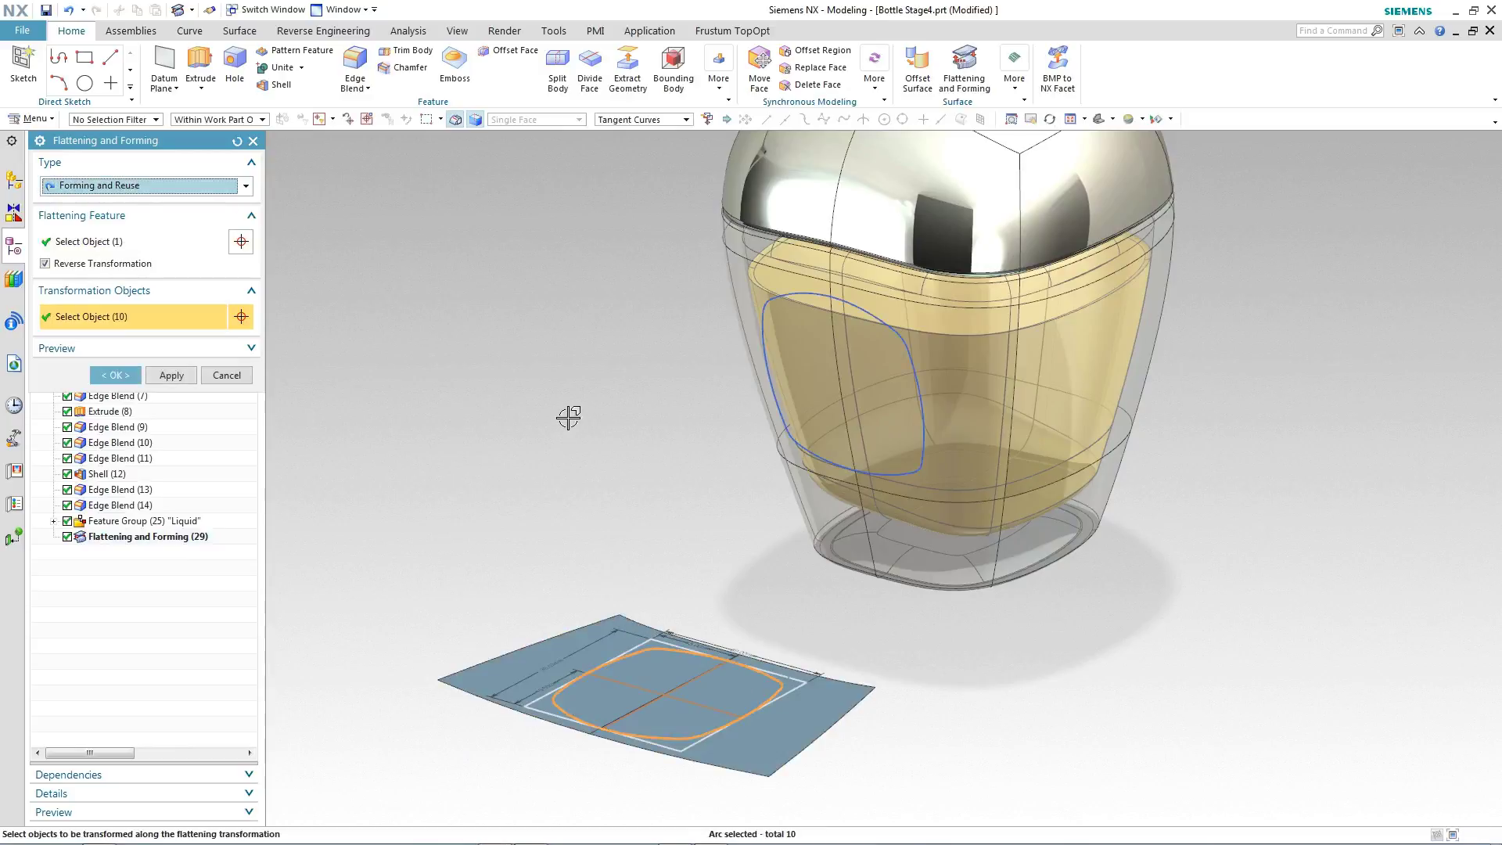
middle_drag(570, 415, 450, 406)
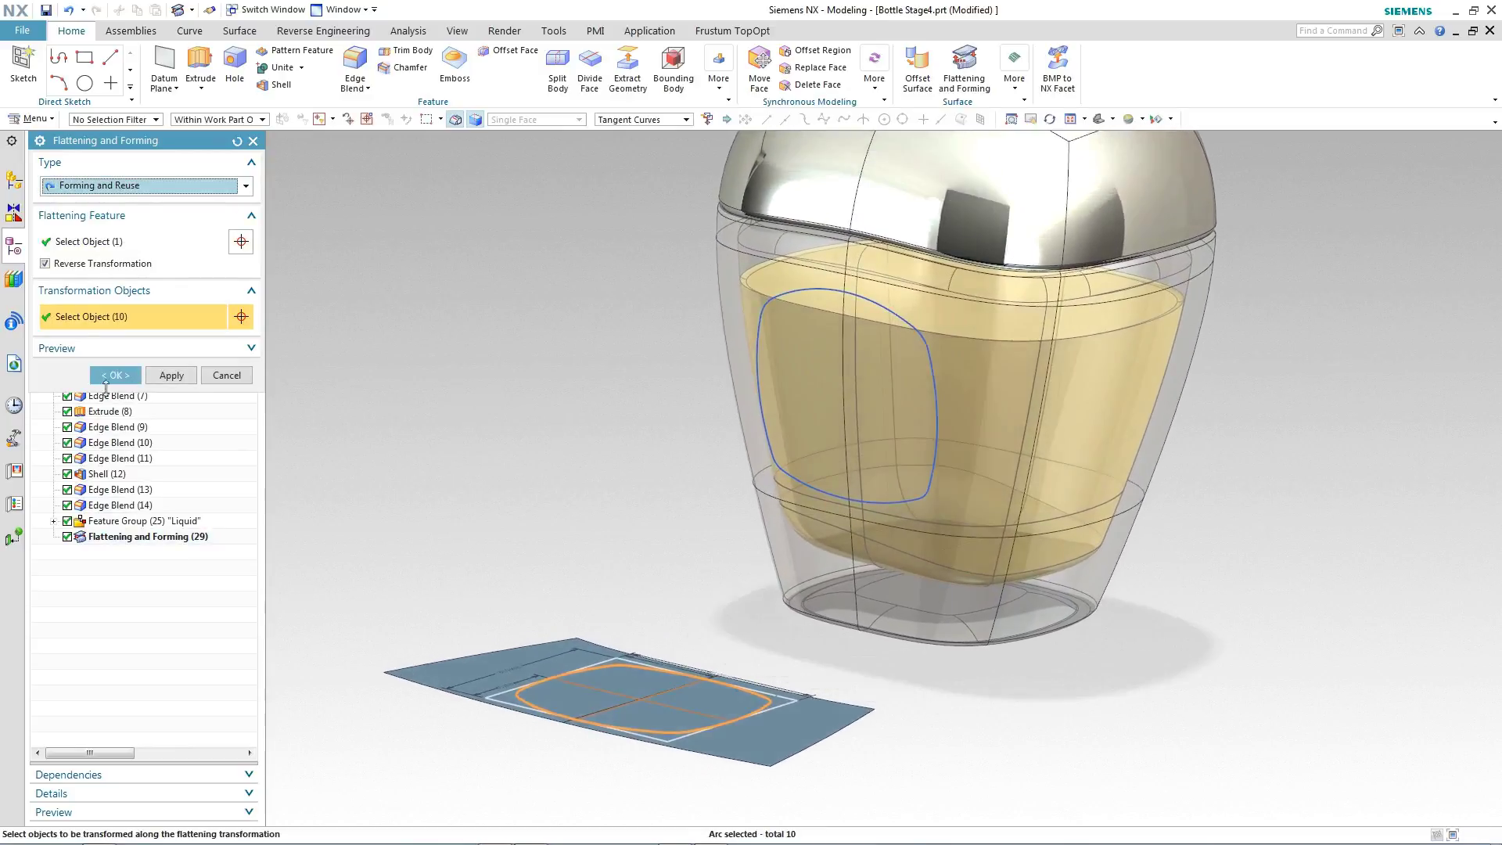
click(115, 375)
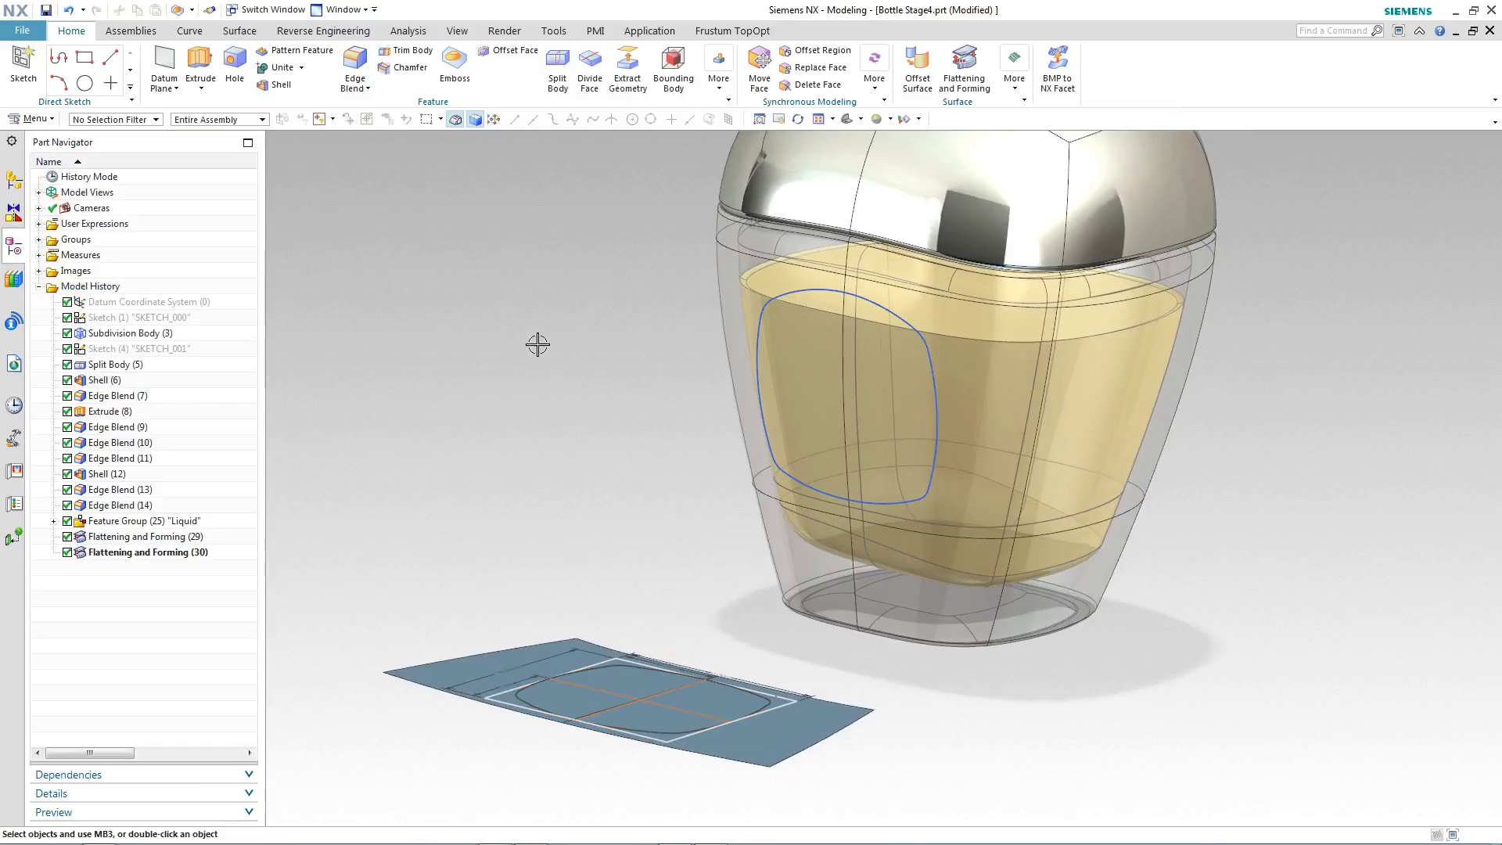
Emboss the wrapped label outline on the bottle's two front faces, using embossed faces offset by 0.3 mm as the end cap
click(455, 63)
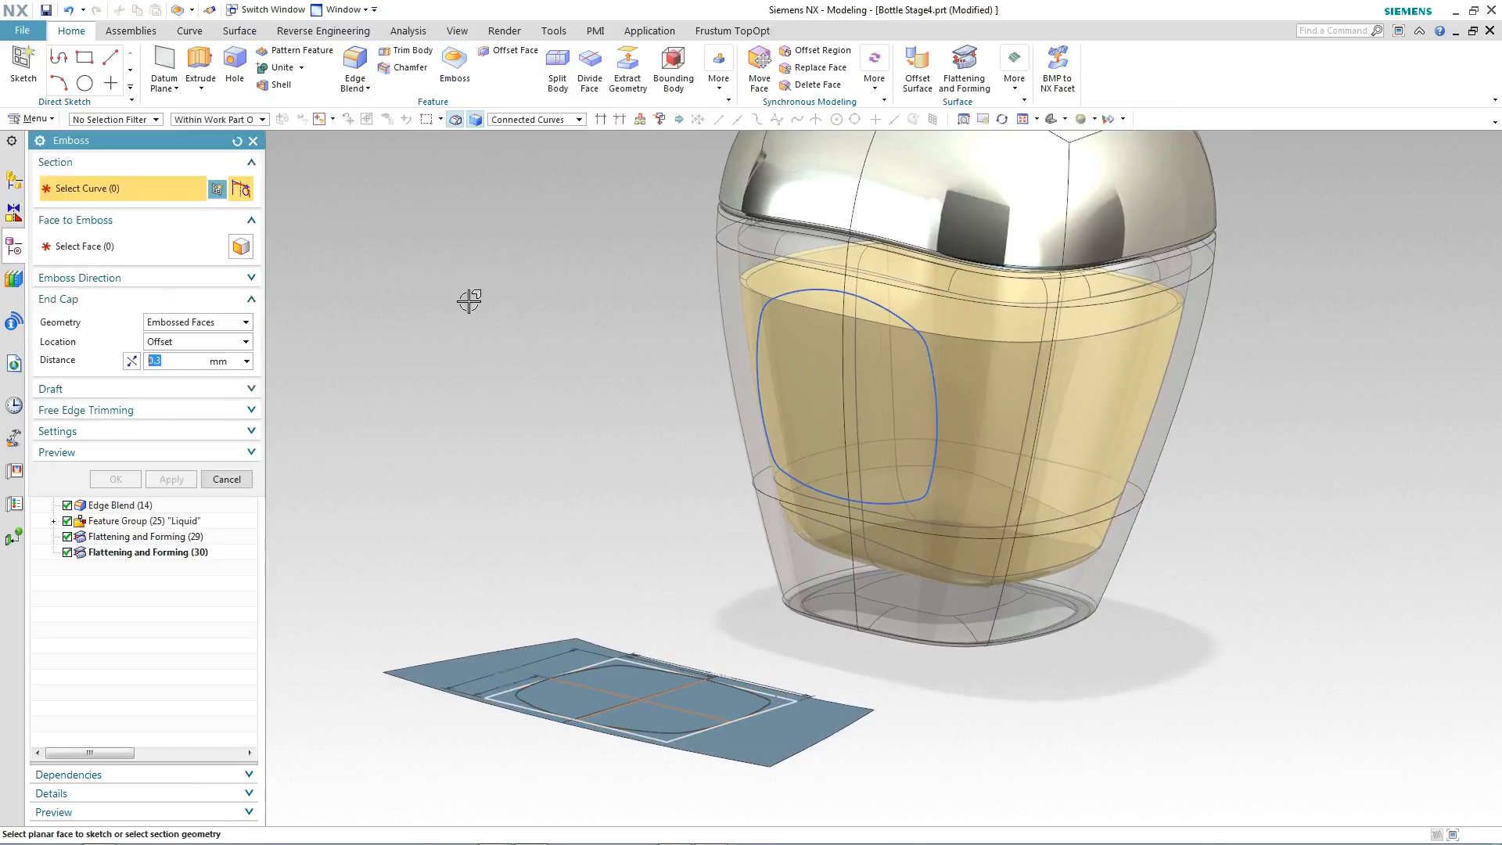
click(798, 293)
middle_click(614, 313)
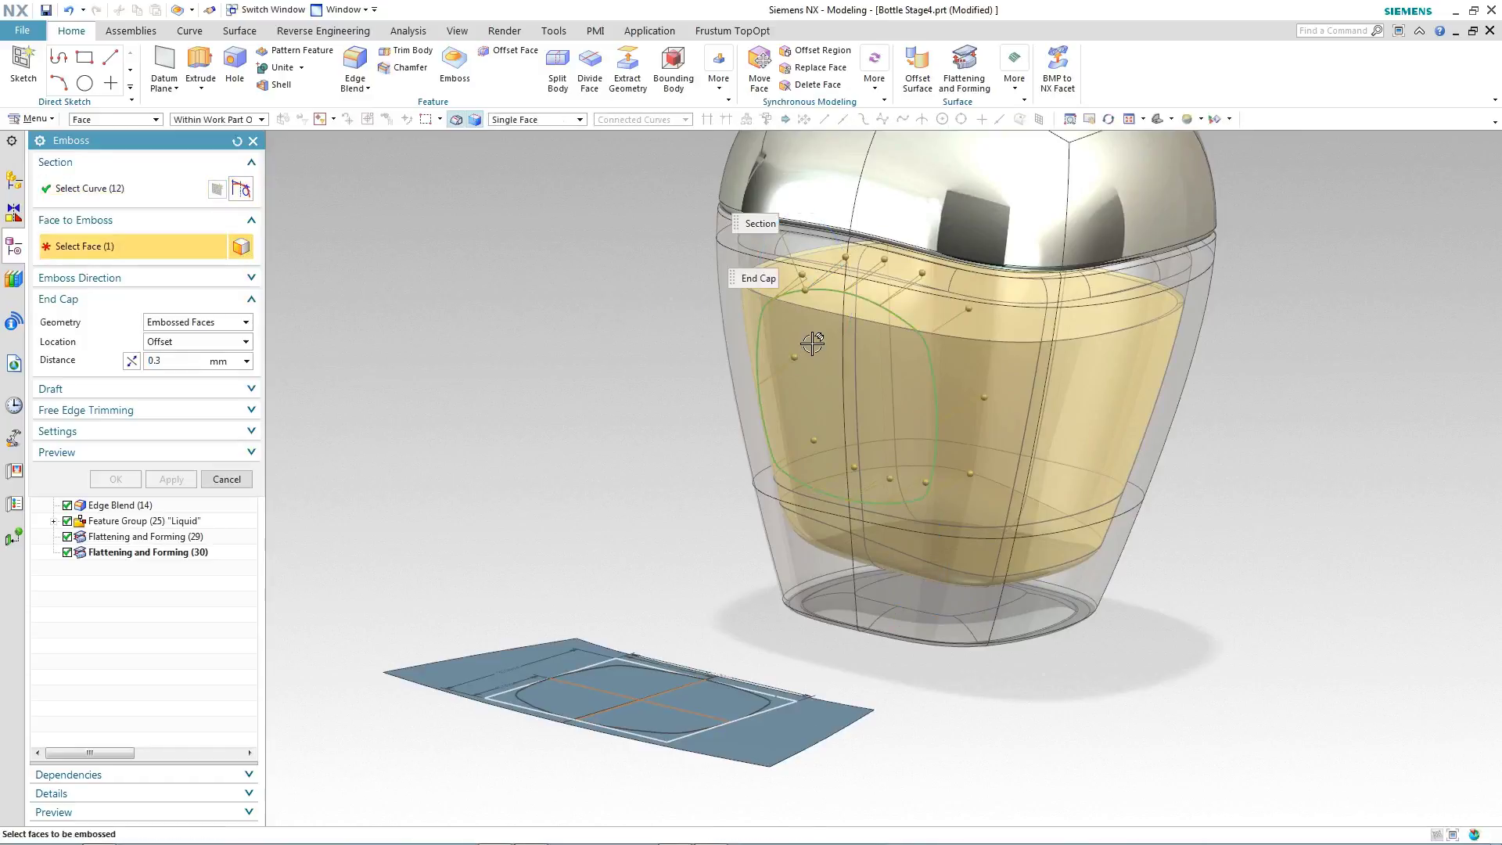
click(810, 278)
click(955, 321)
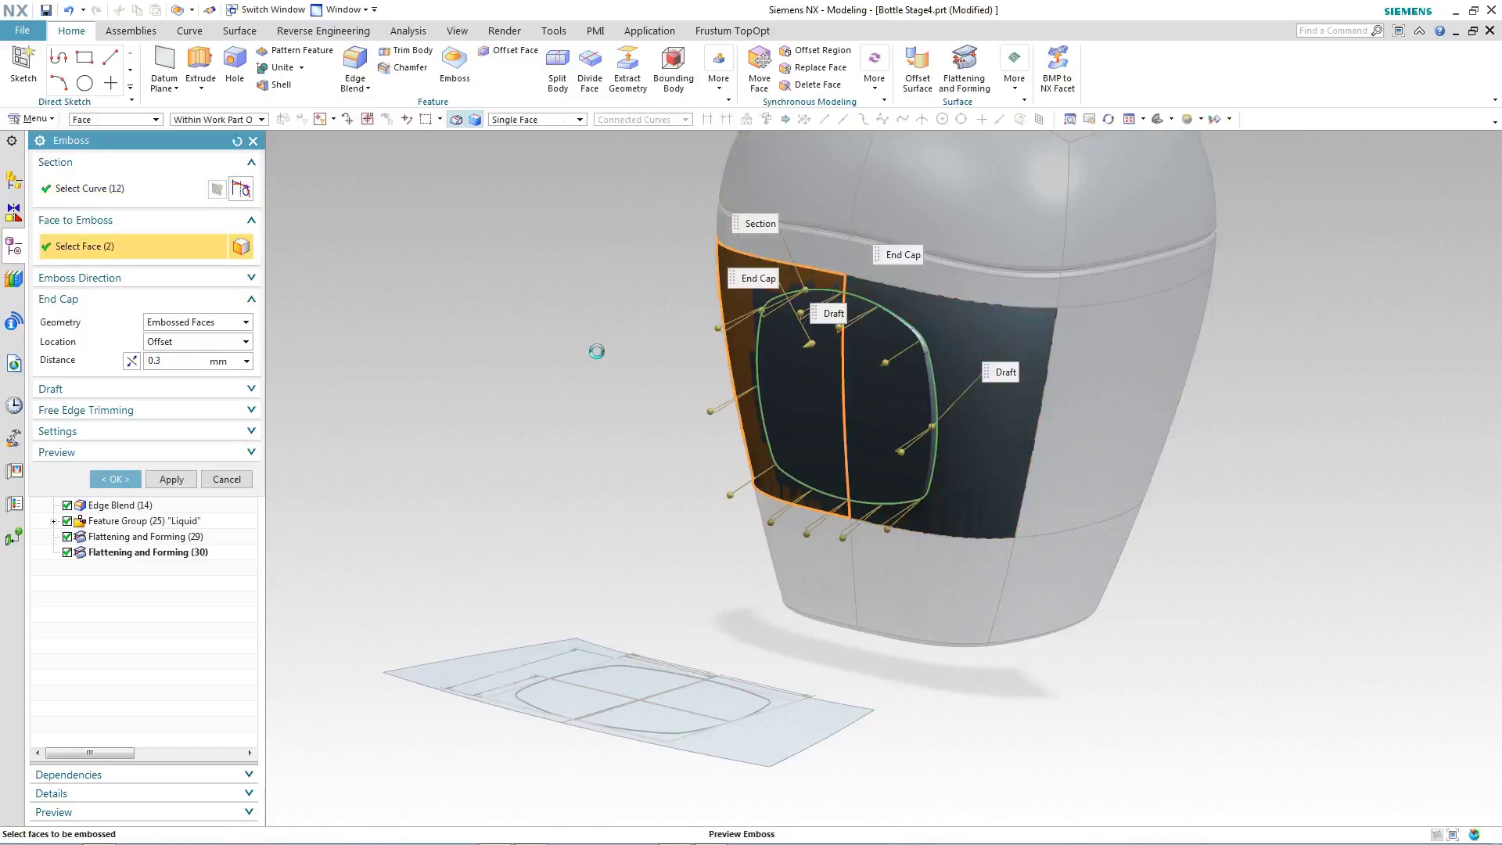
middle_drag(513, 340, 482, 406)
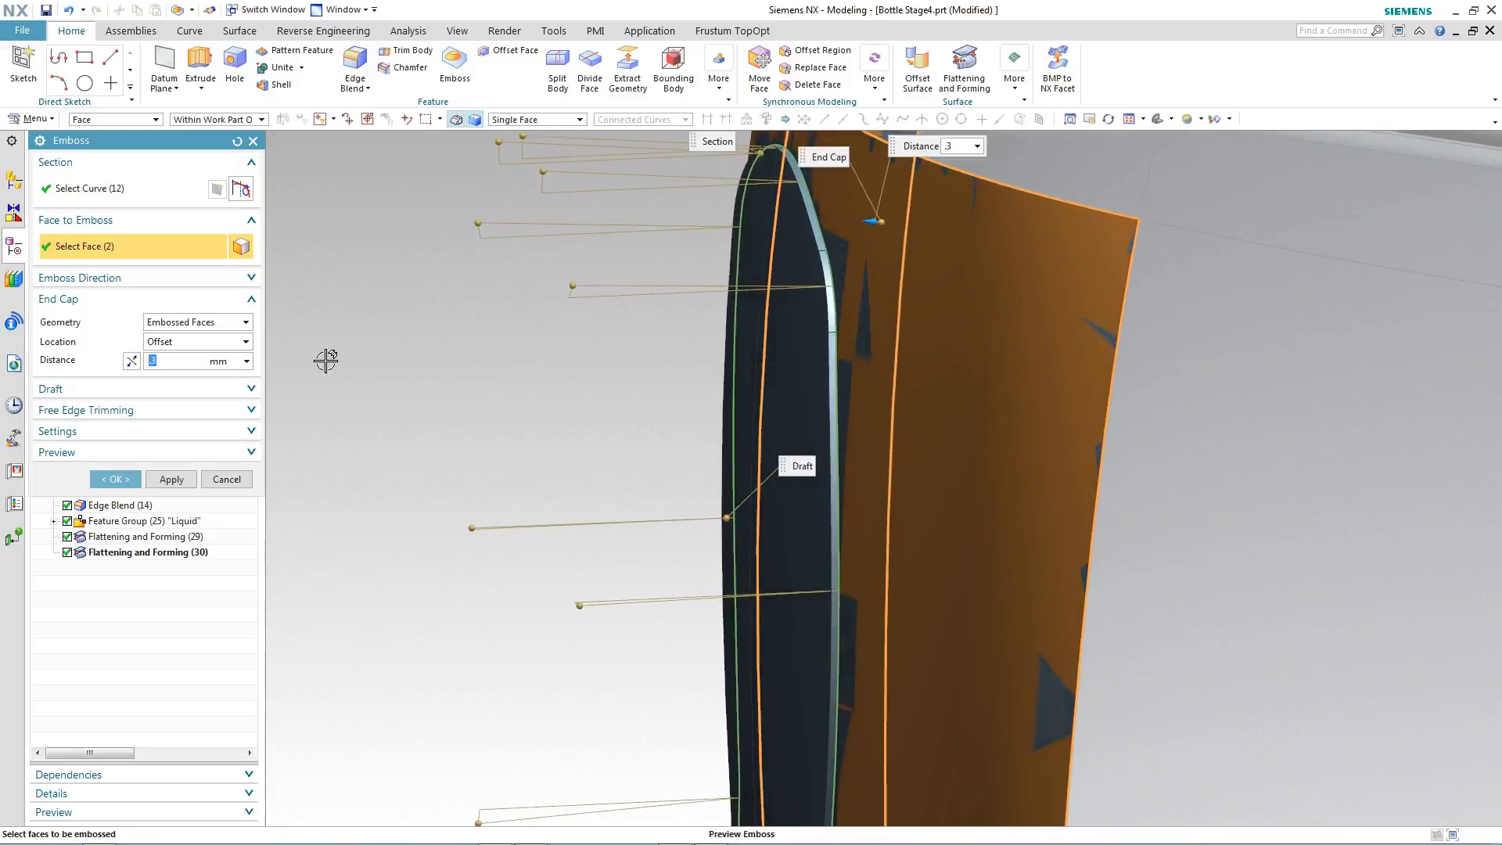
click(115, 479)
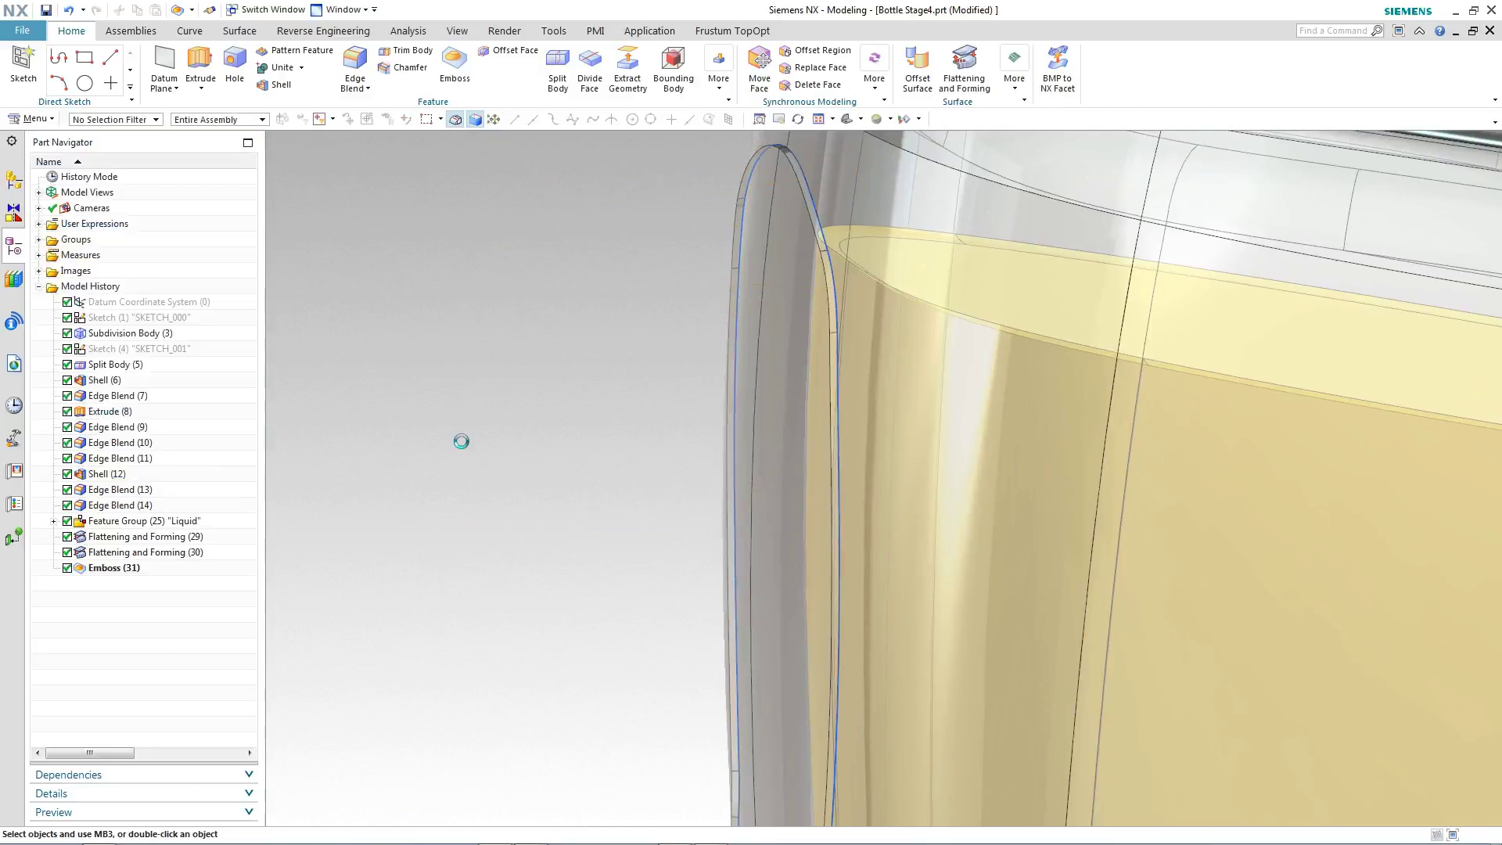
middle_drag(469, 441, 375, 540)
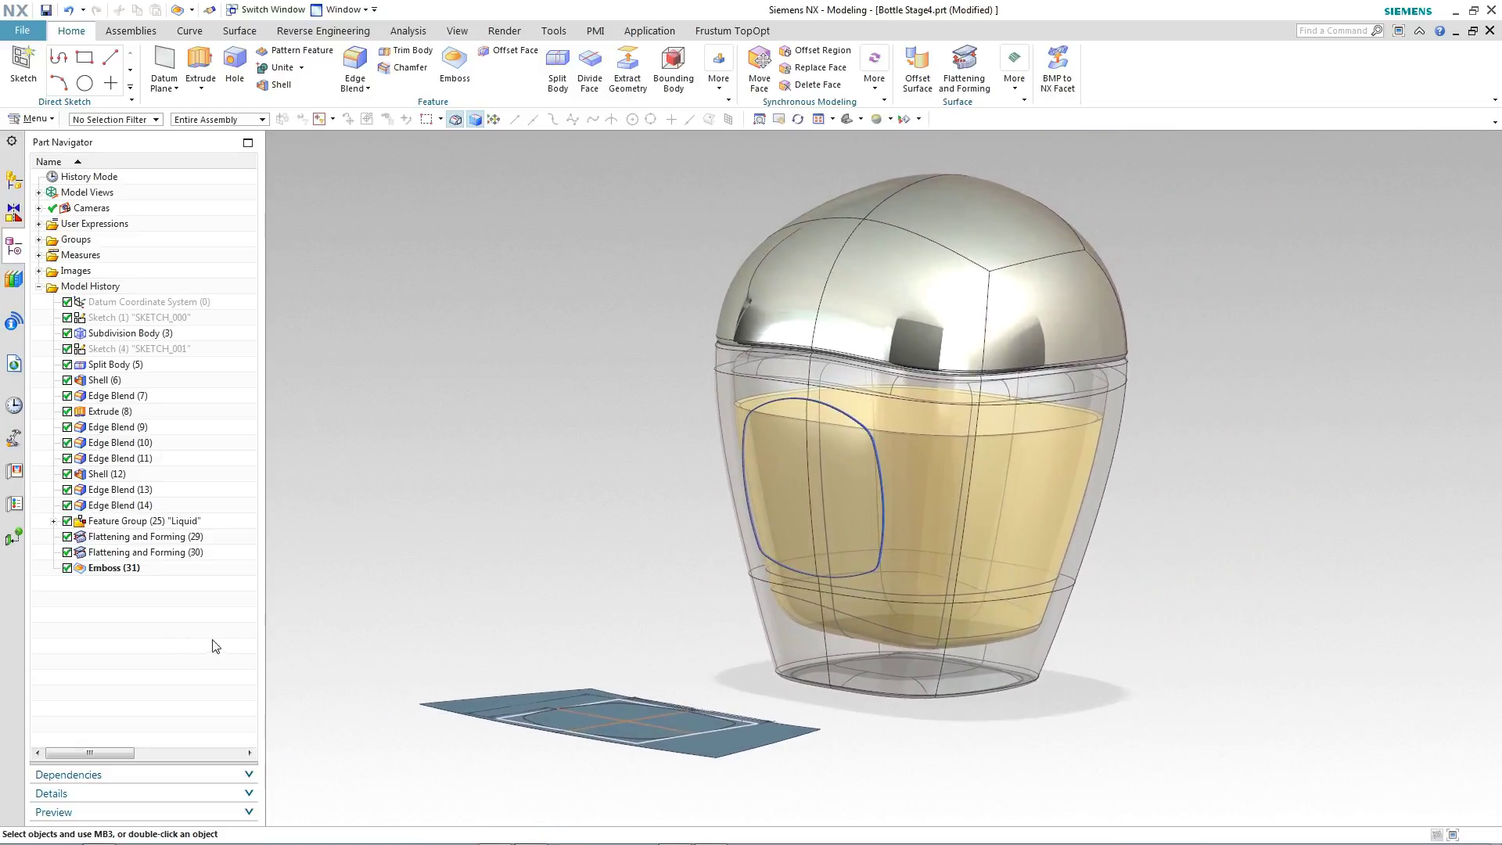
Hide both Flattening and Forming features, along with all curves and PMI objects, leaving the solid bottle geometry displayed
click(197, 537)
ctrl+click(188, 551)
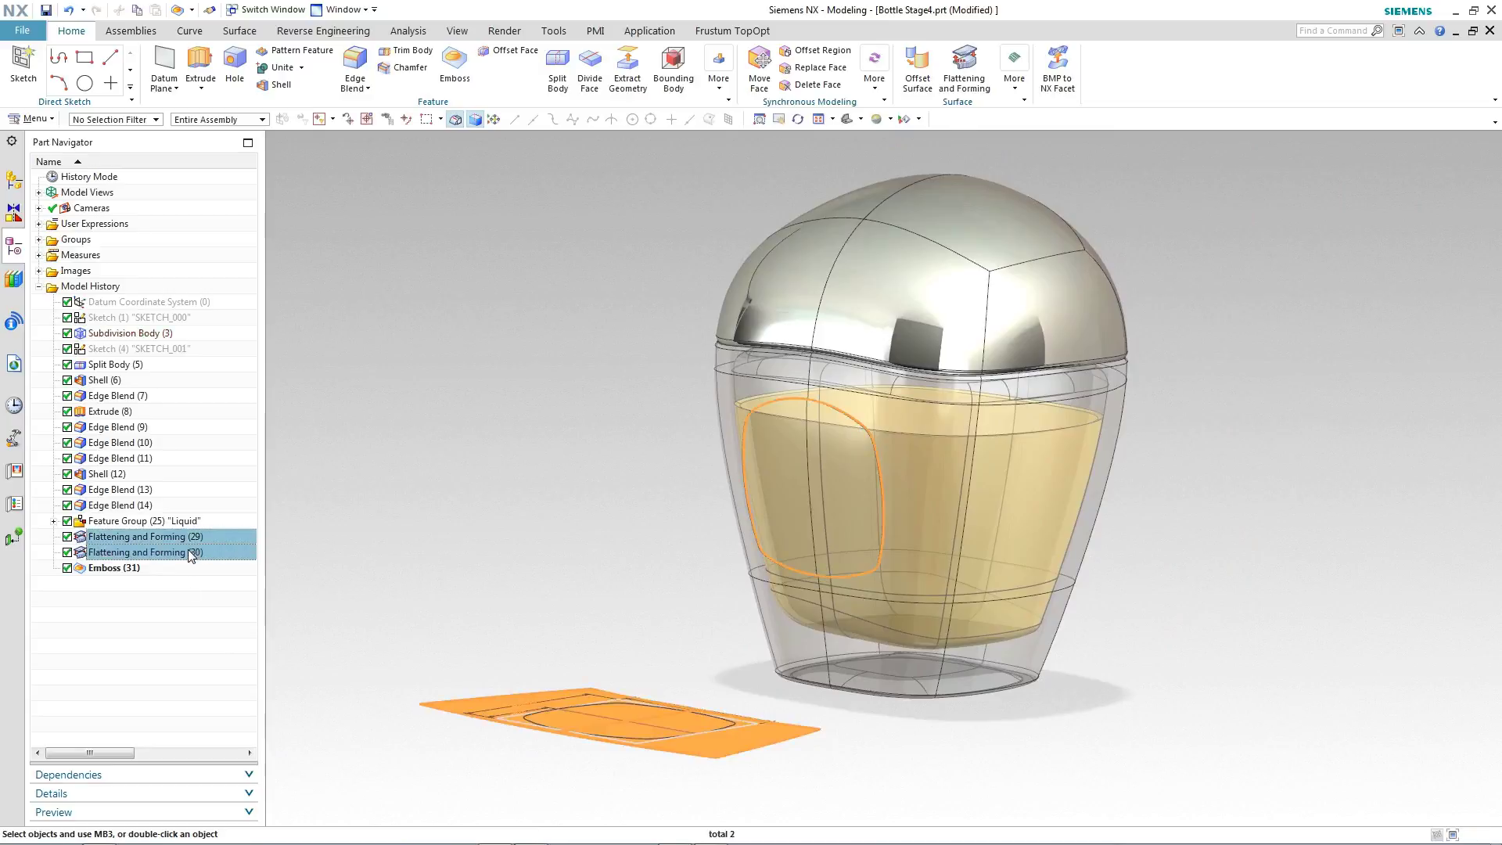
right_click(188, 549)
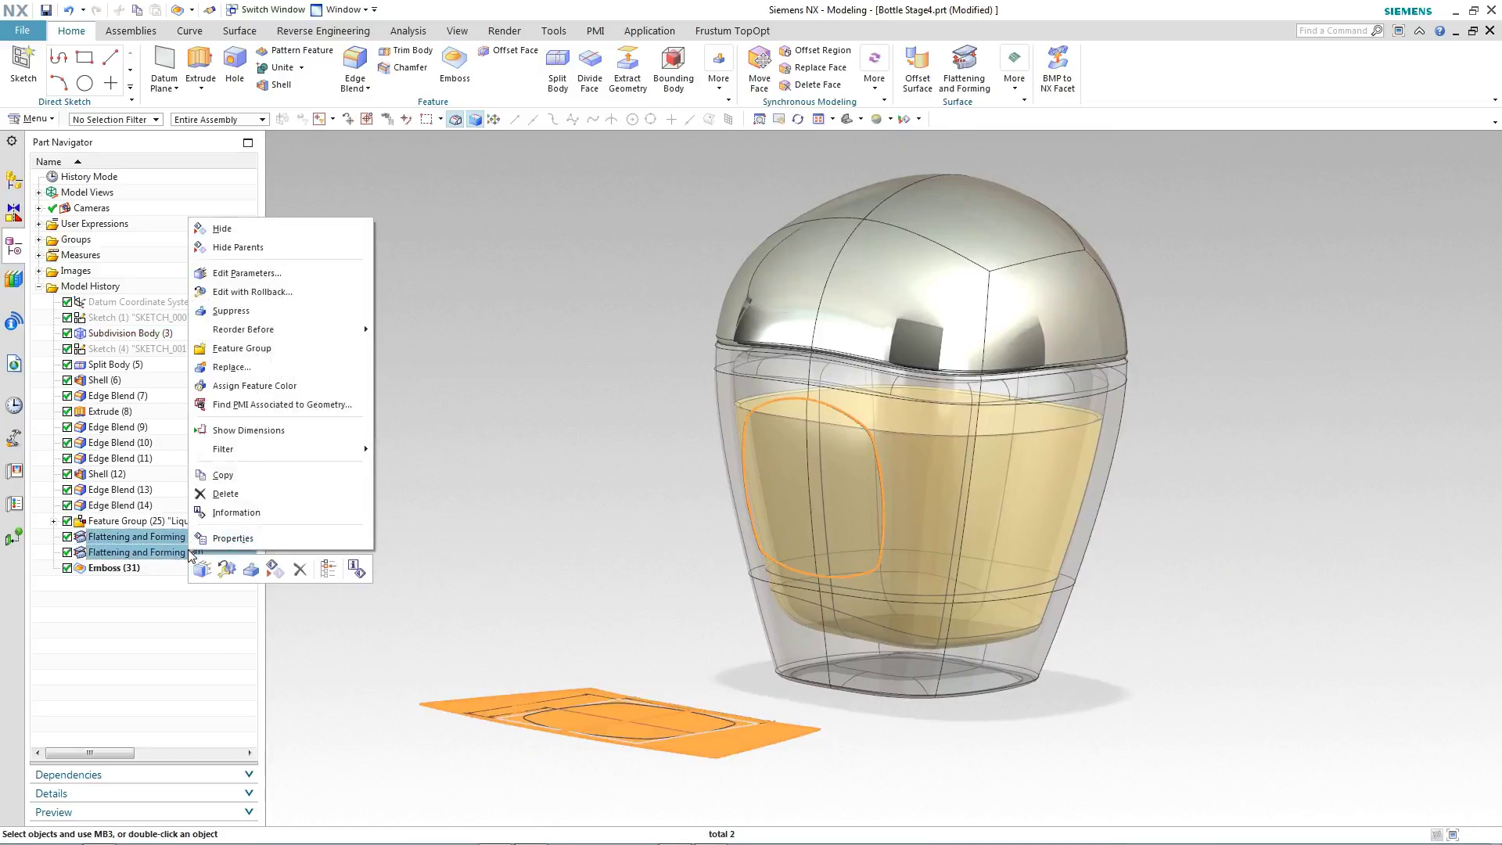
click(223, 229)
key(ctrl+w)
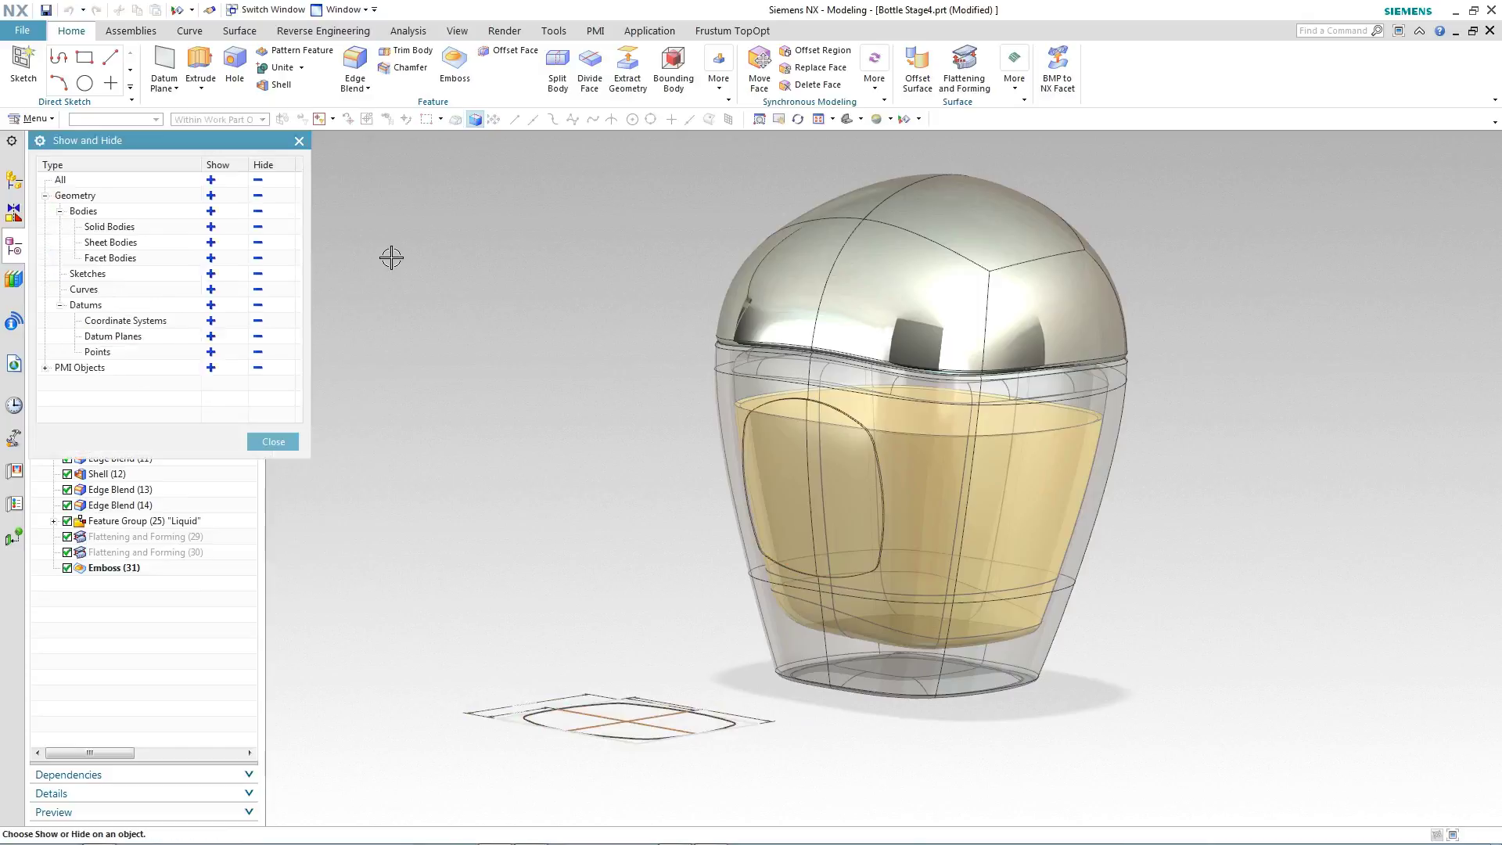
click(258, 290)
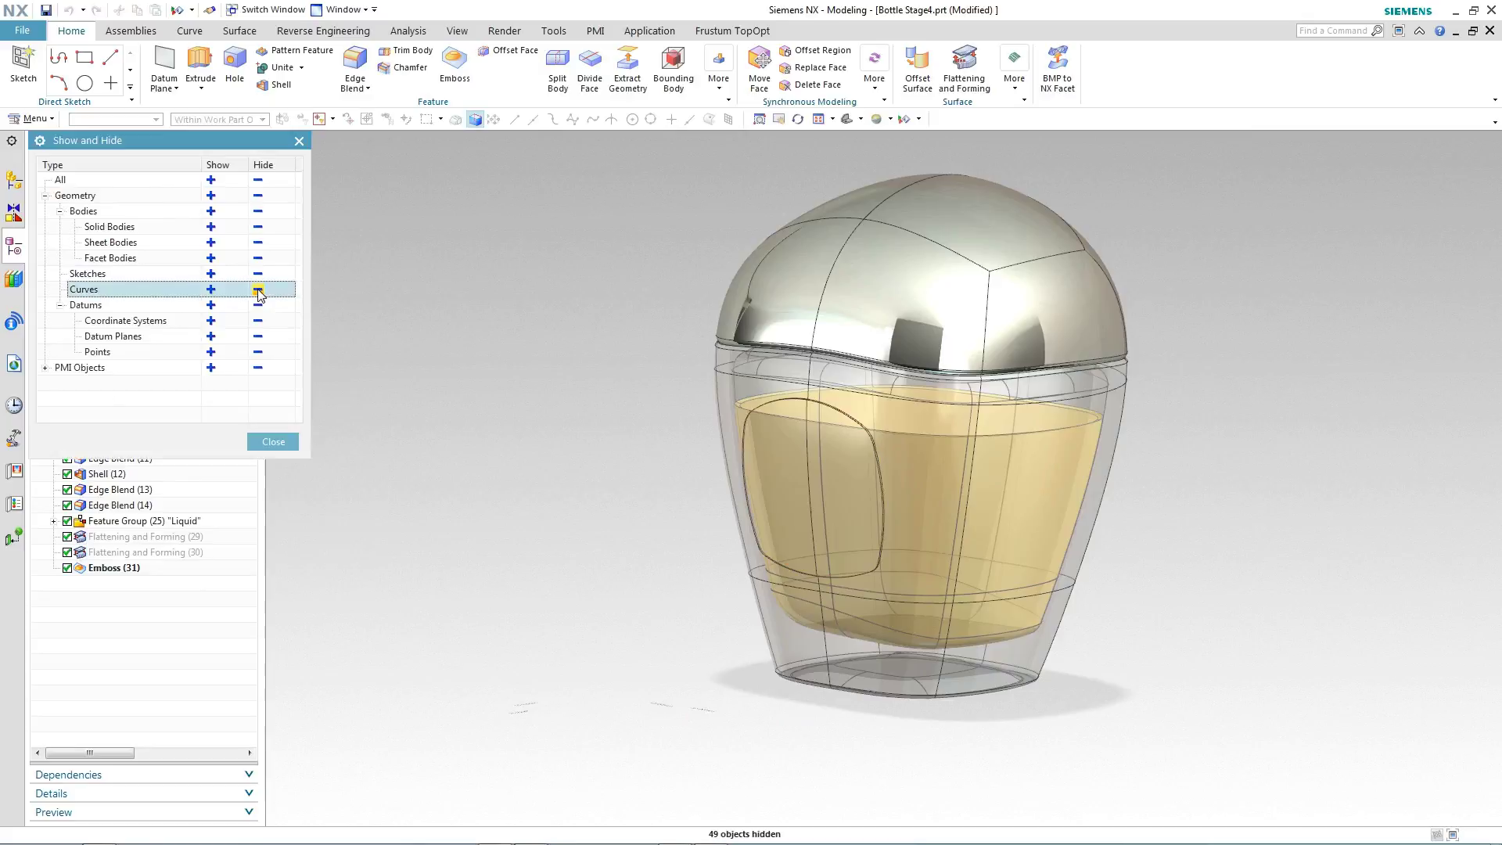
click(258, 368)
click(273, 441)
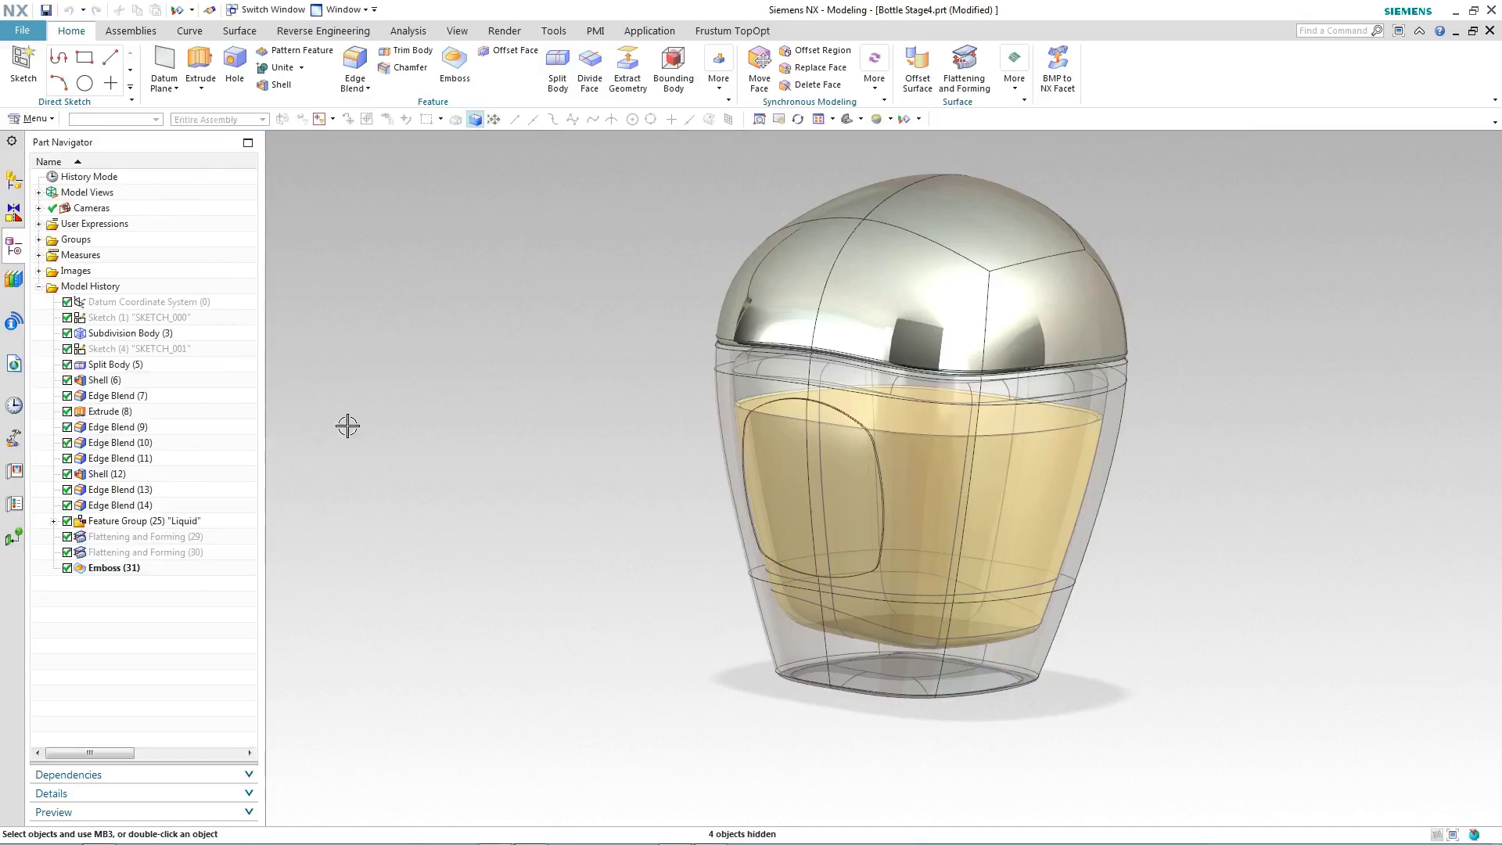
Start a Decal Sticker with the M White image and select the two embossed label faces as its target
scroll(341, 399, up, 5)
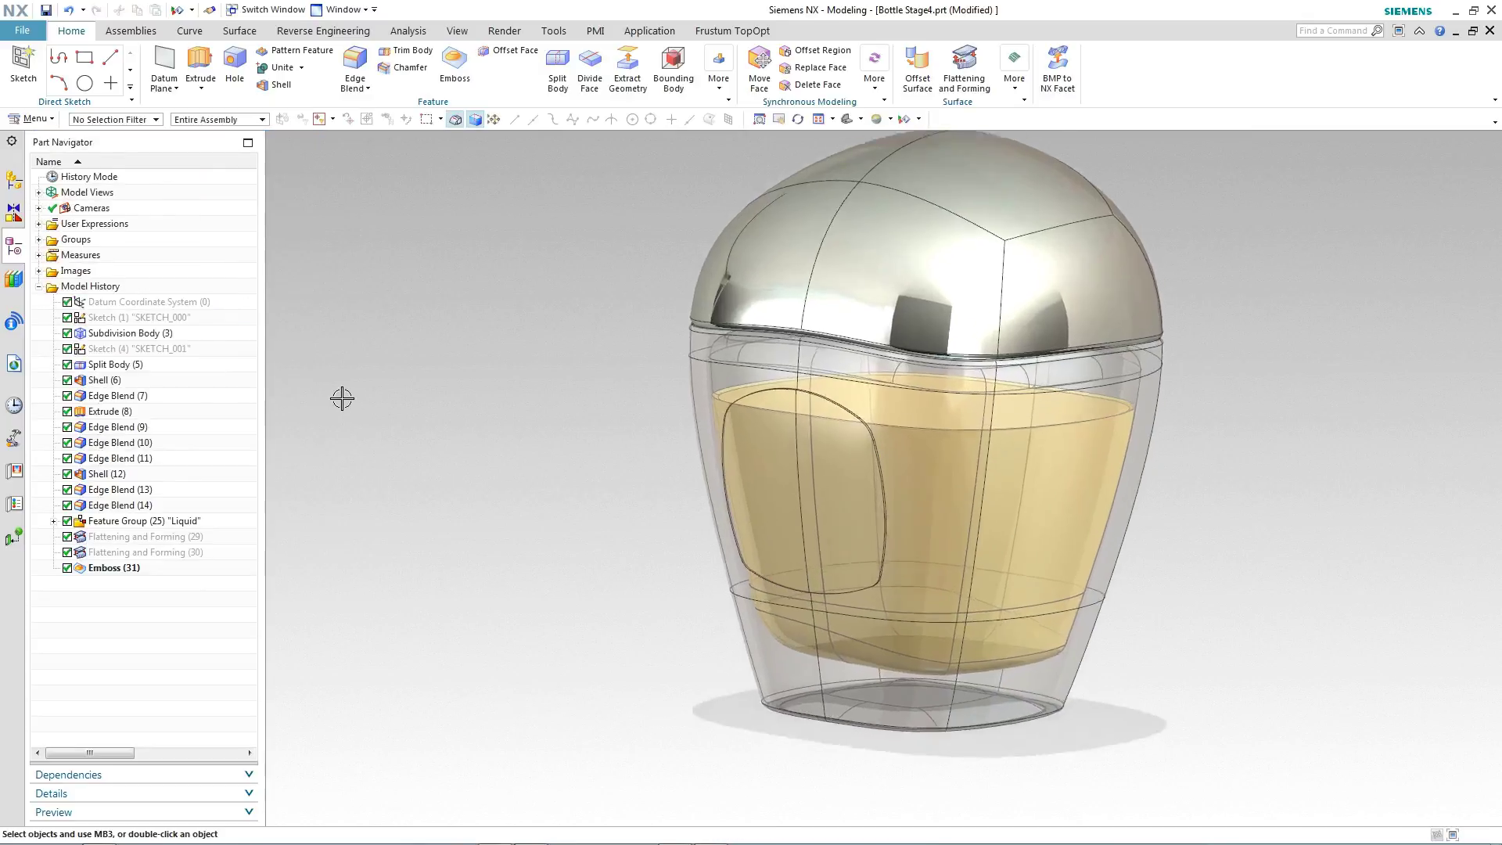
scroll(341, 399, up, 2)
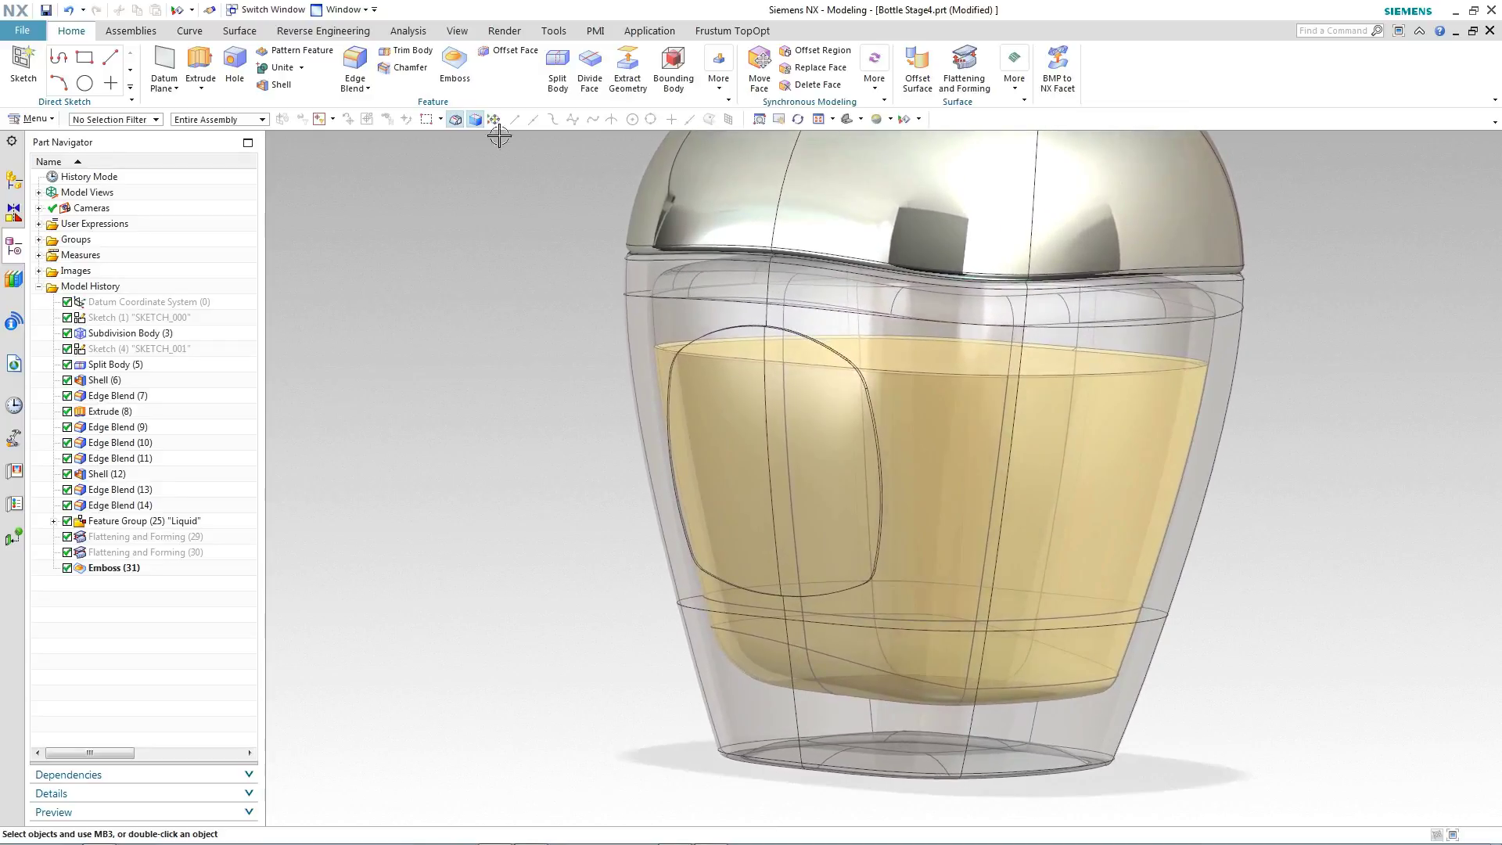
click(505, 31)
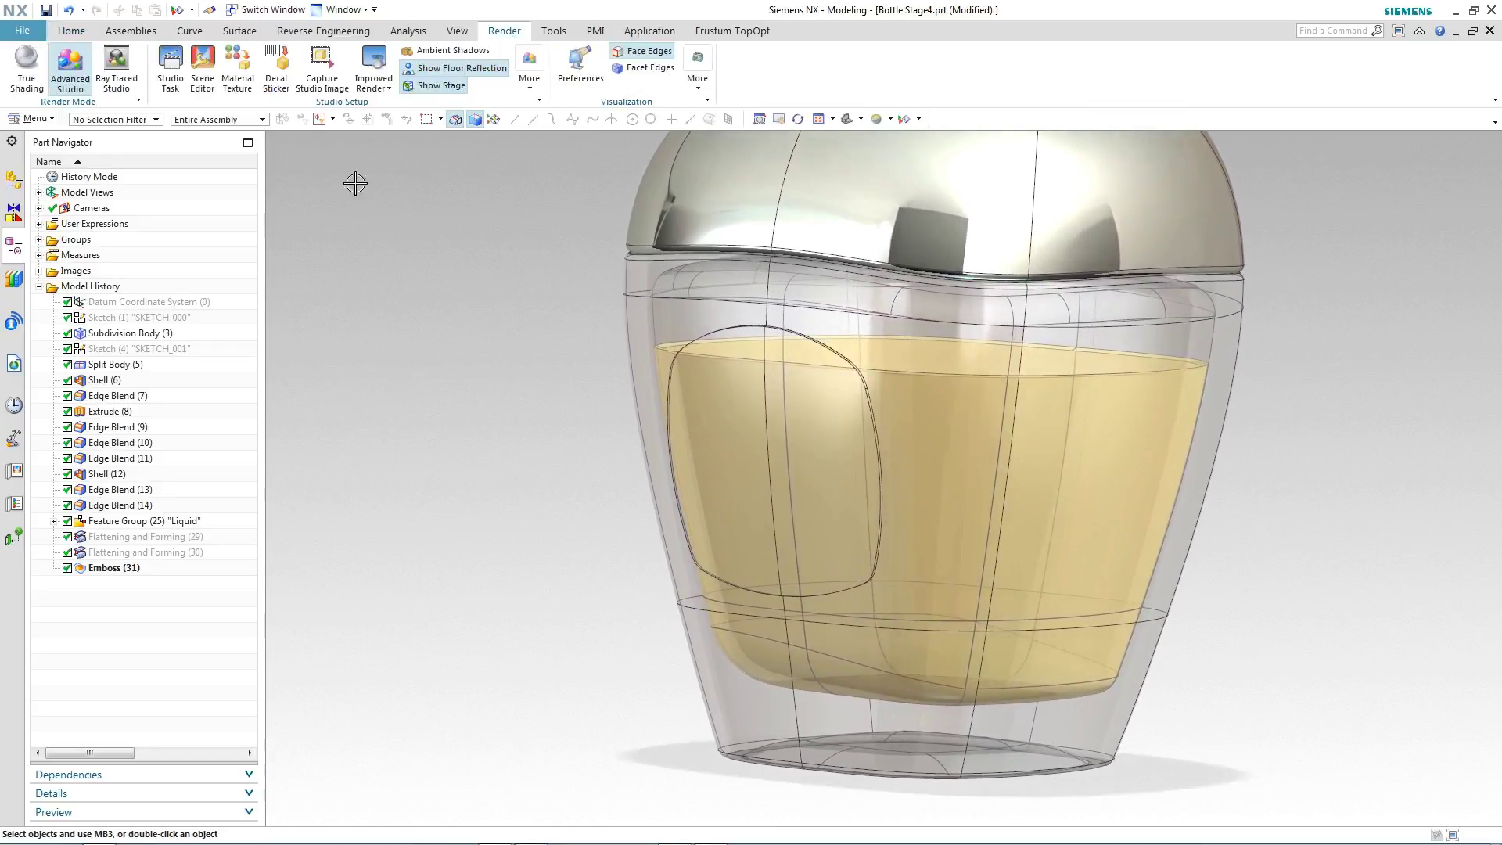
click(276, 69)
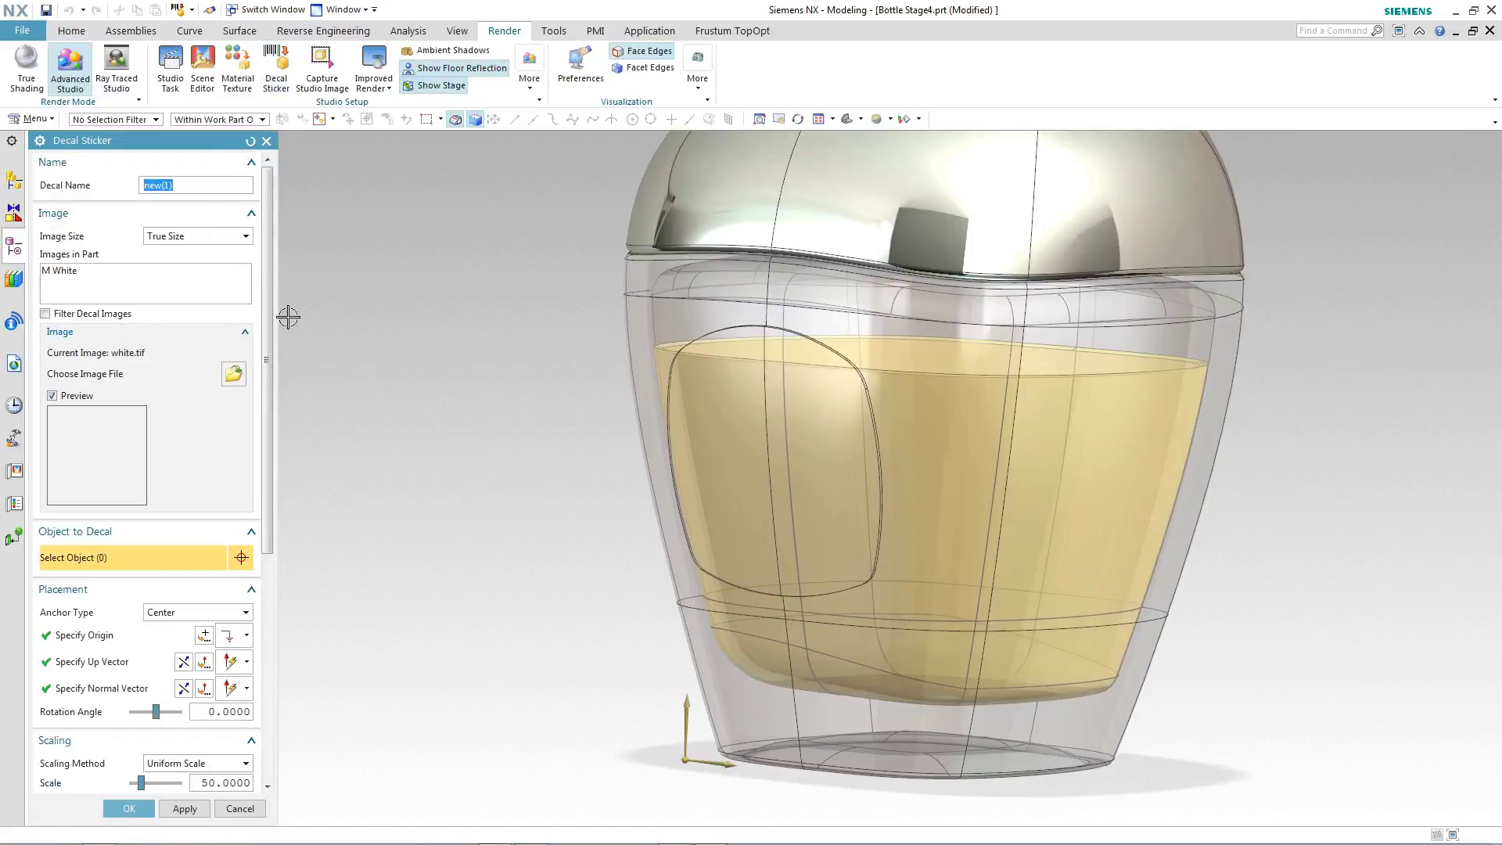
click(71, 278)
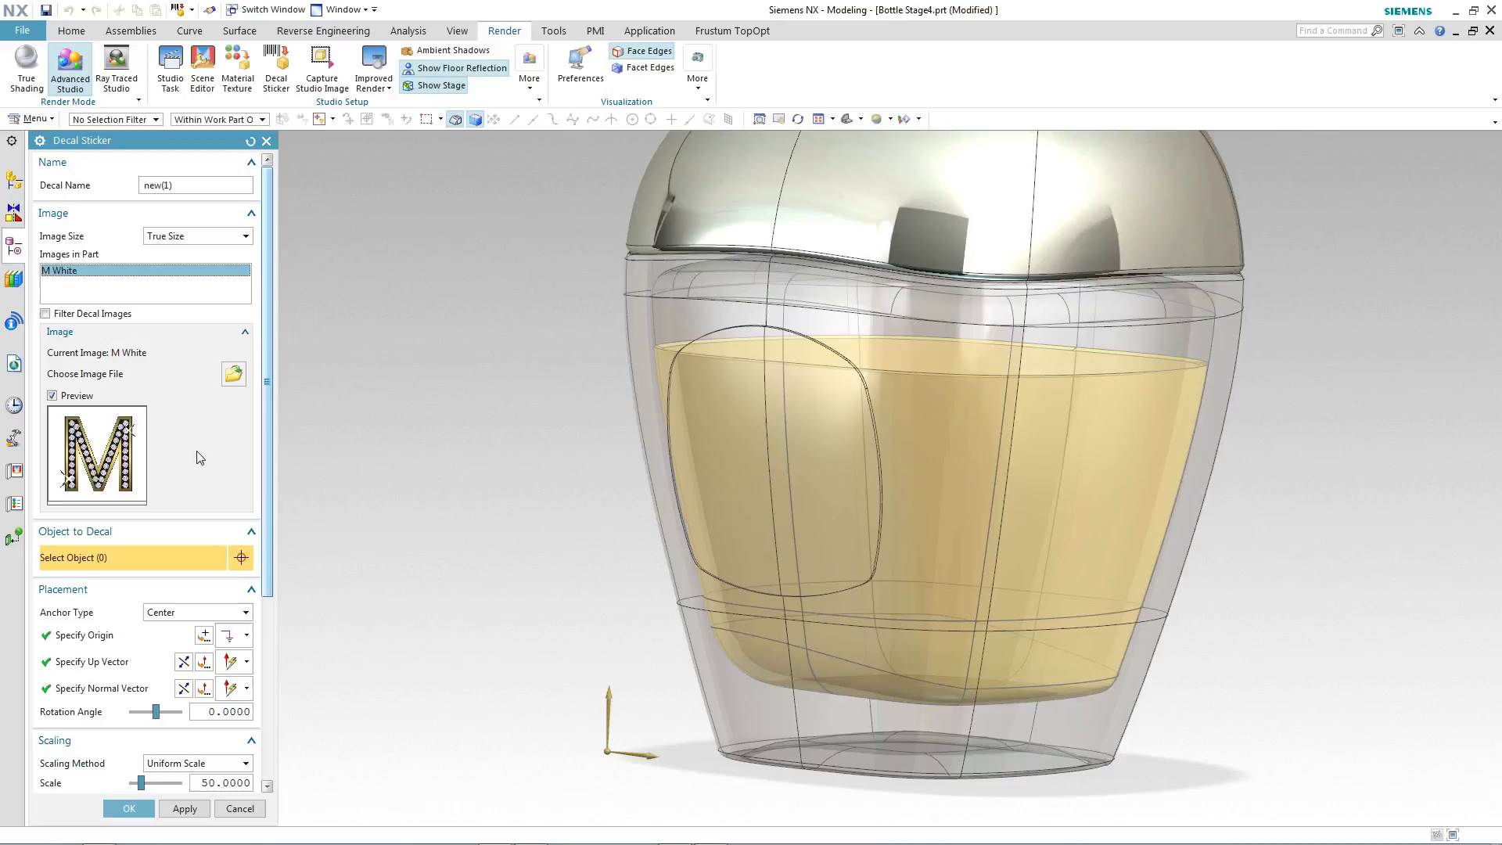
click(714, 433)
click(801, 435)
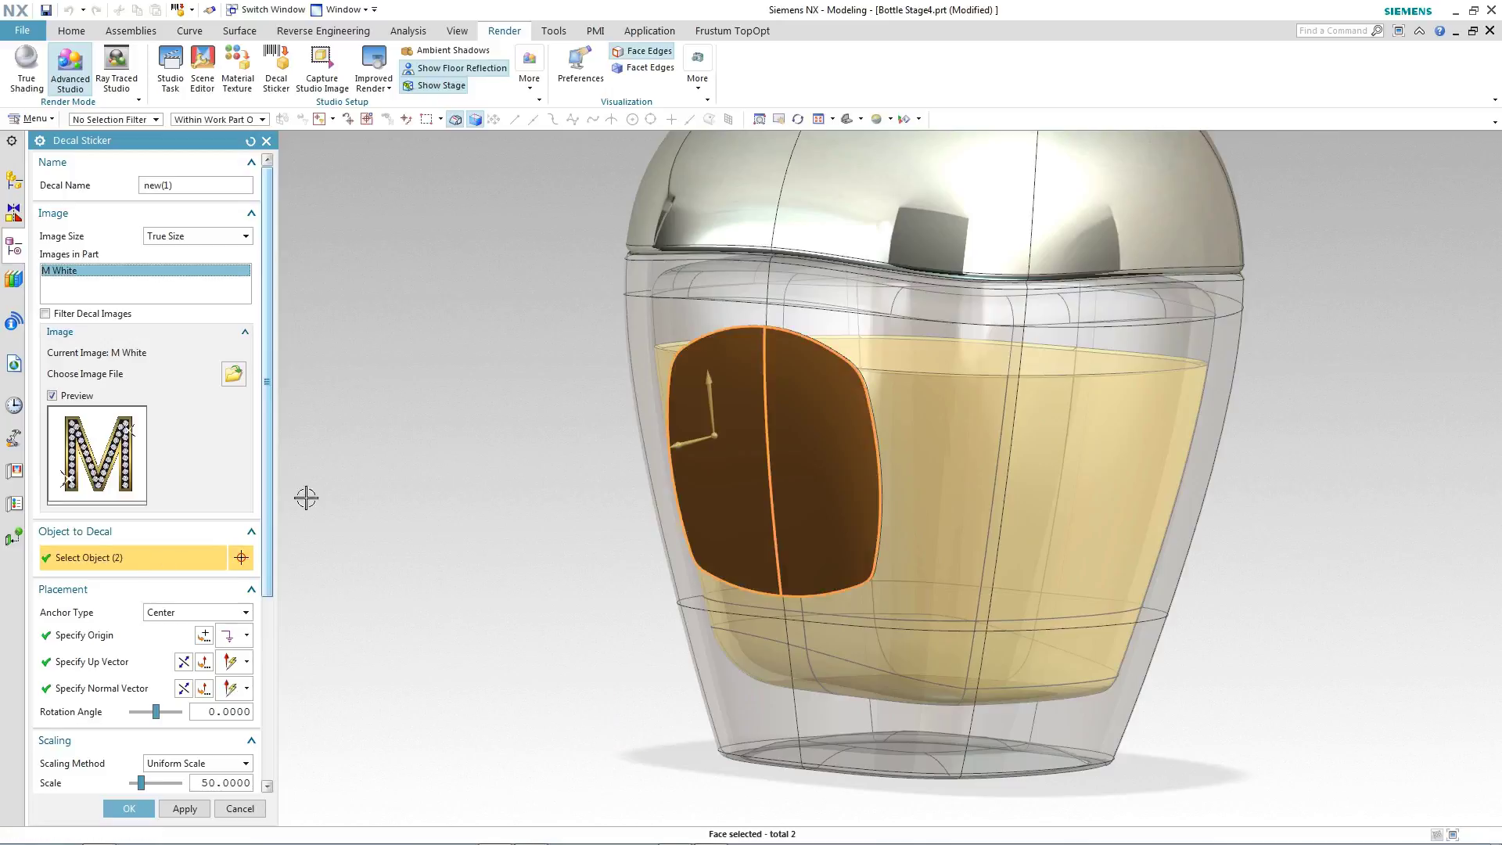
Place the decal's origin on the shared edge between the two label faces and set its uniform scale to 30
click(117, 634)
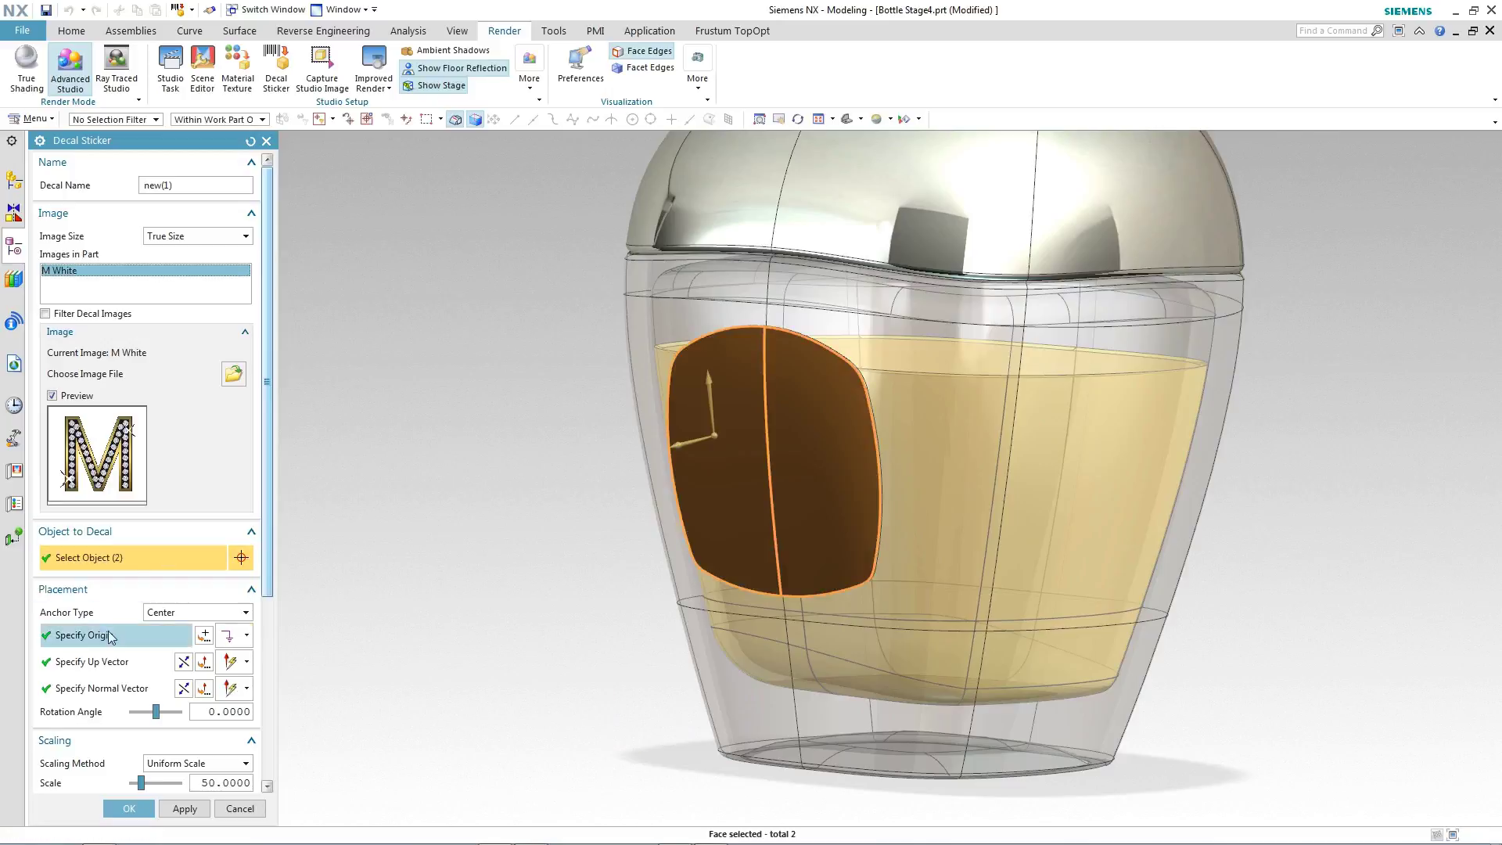
click(768, 454)
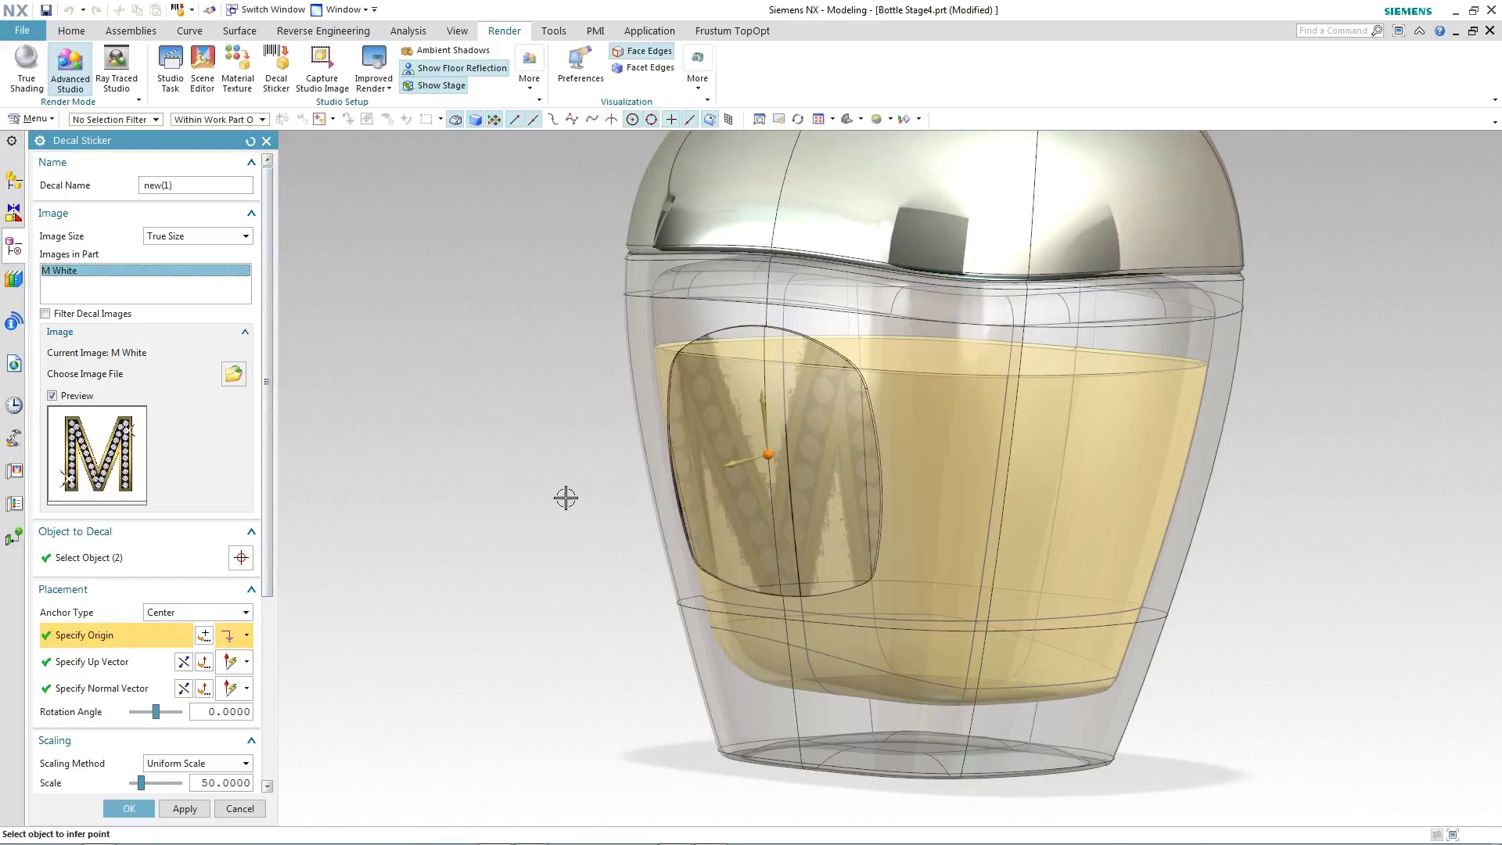
double_click(220, 784)
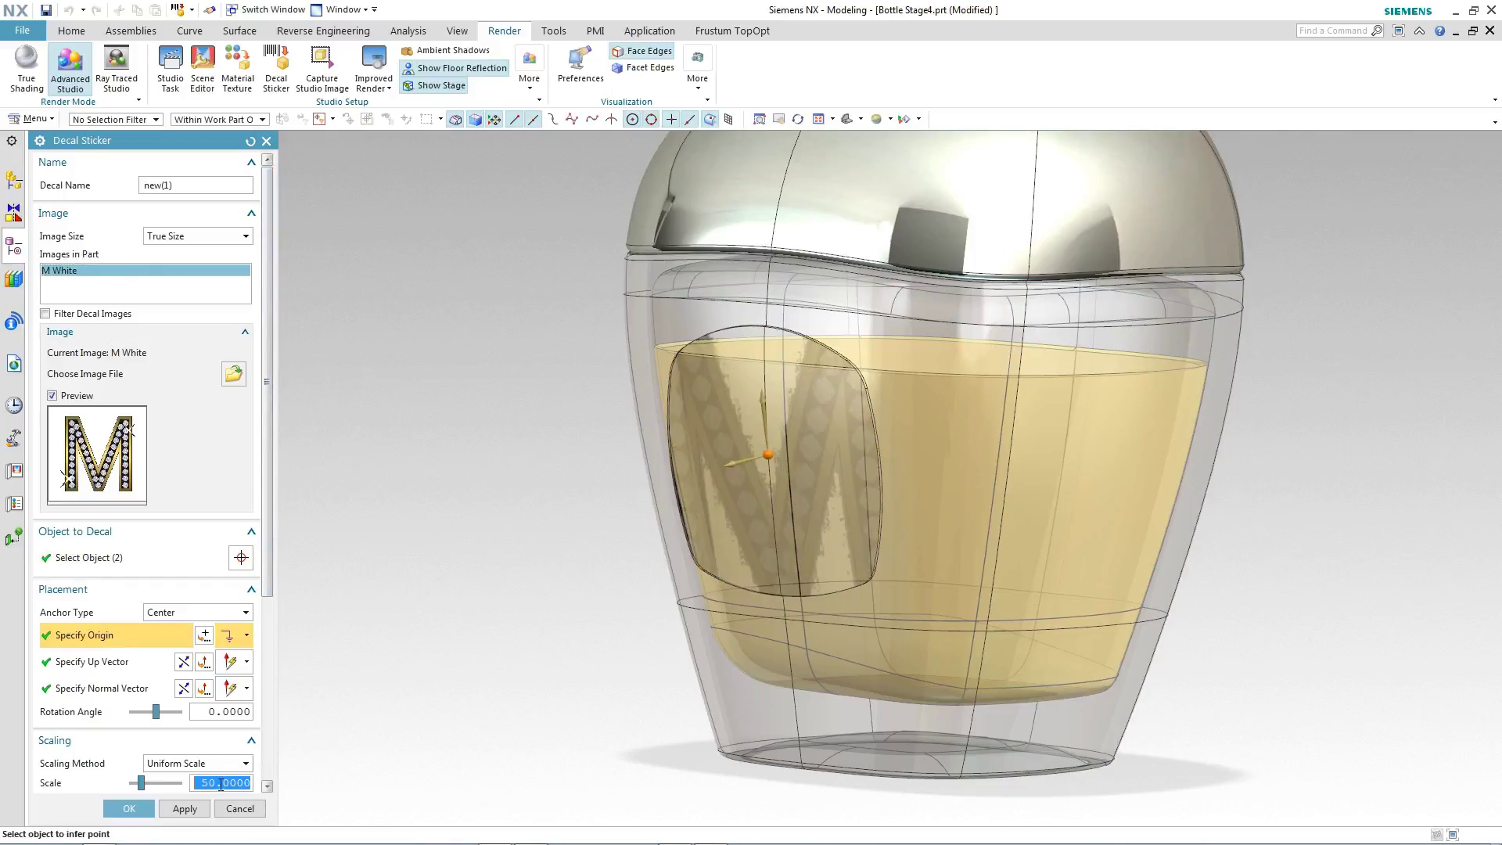
text(30)
key(Return)
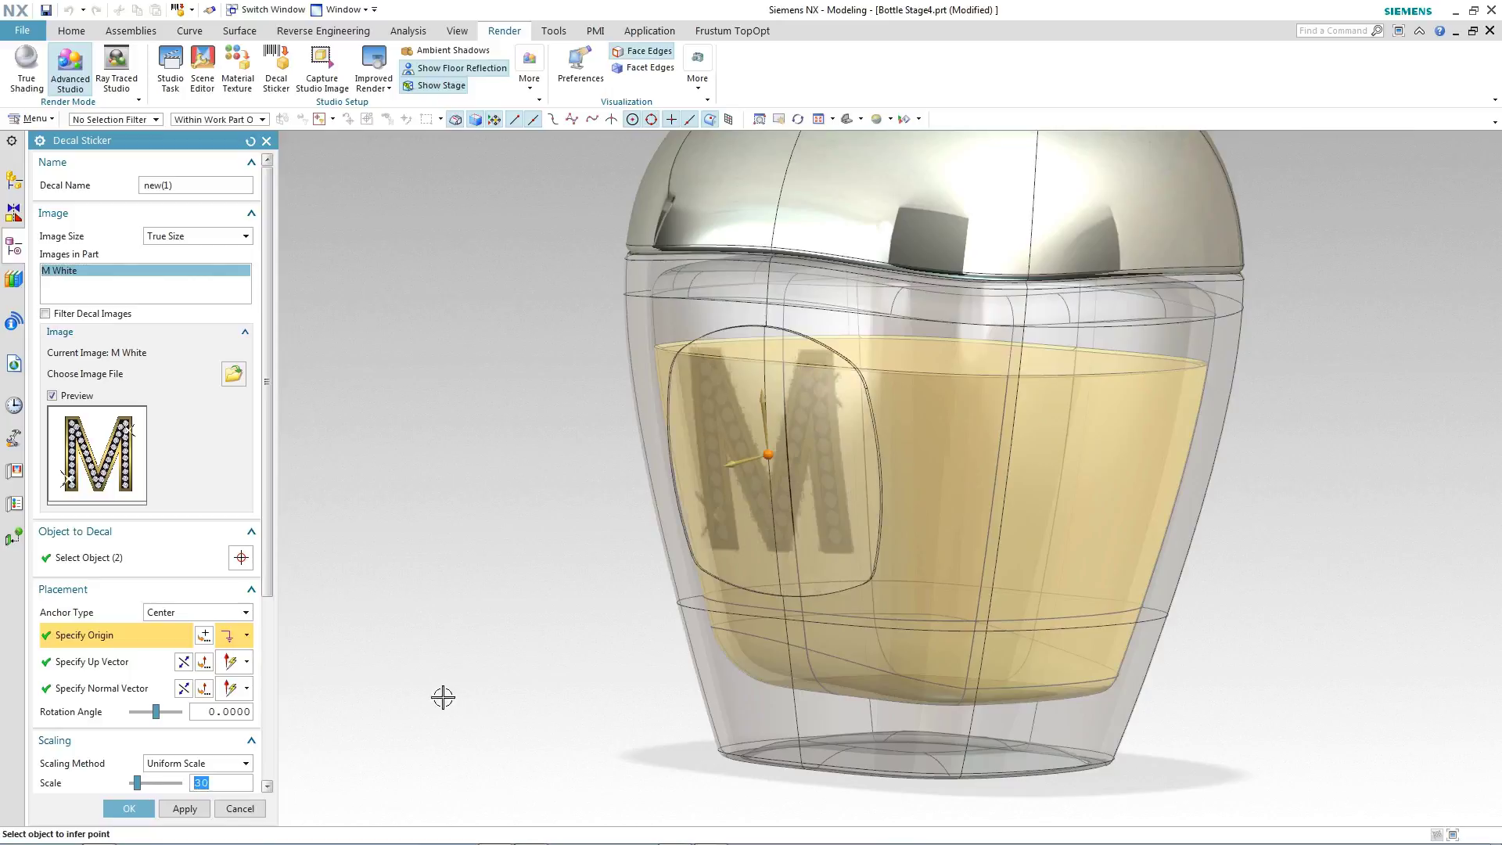
Align the decal's up vector with the vertical axis, move its origin slightly lower on the shared edge, and create the decal
click(111, 667)
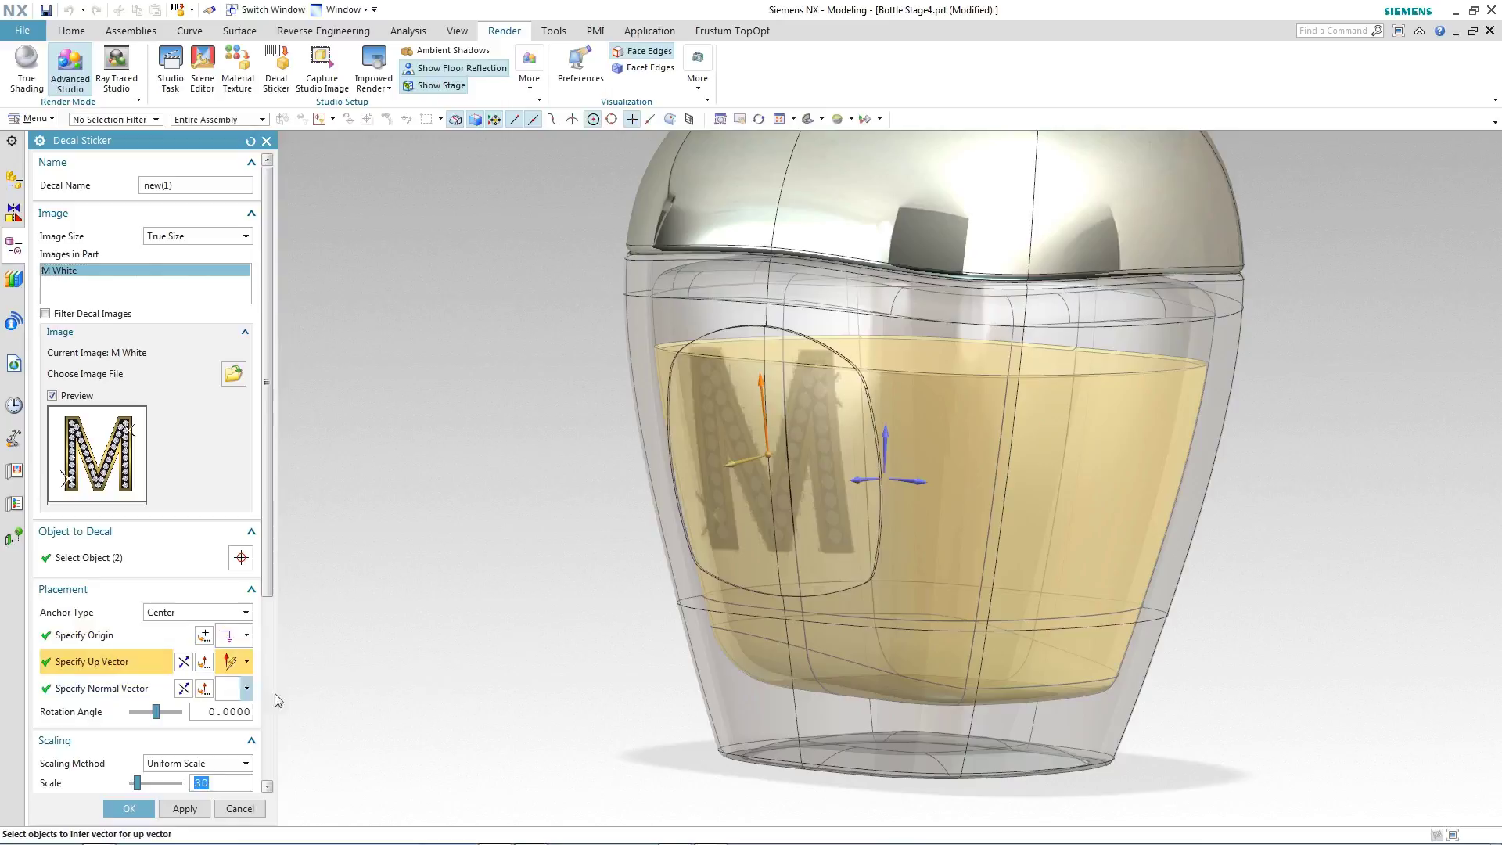
click(886, 432)
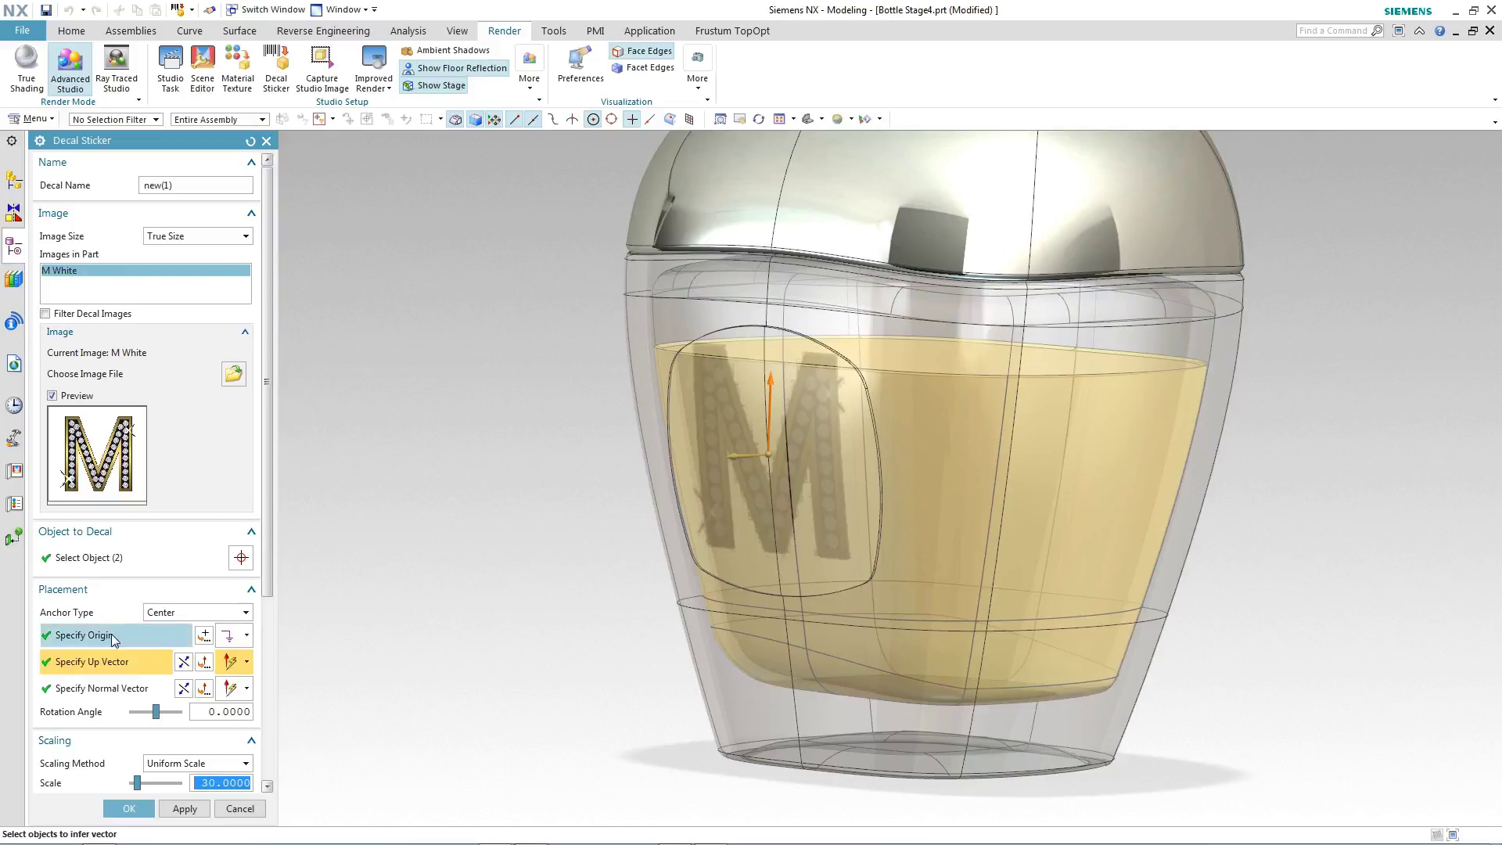
click(86, 635)
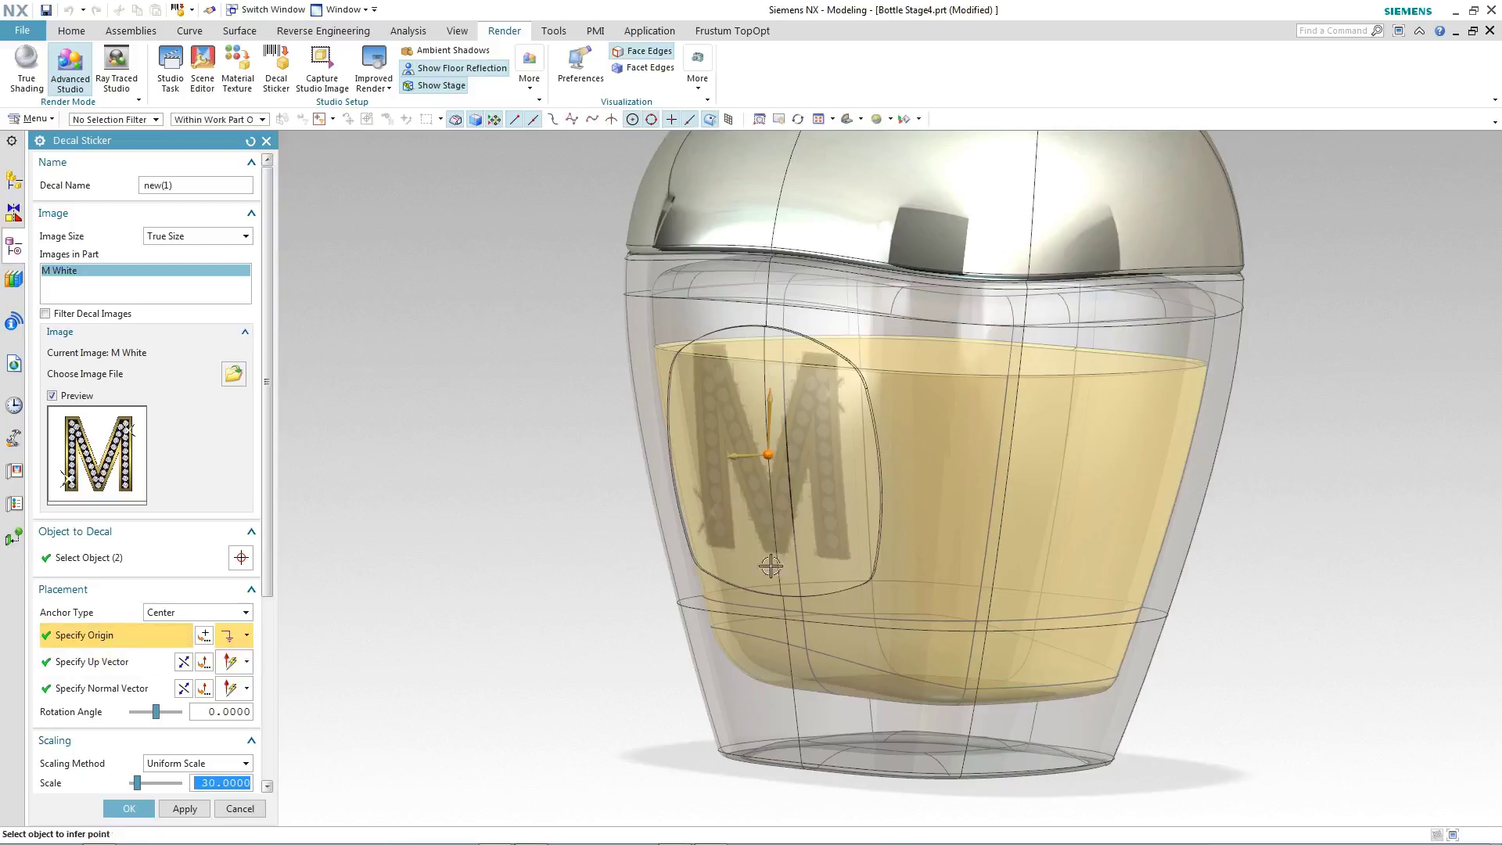
click(770, 470)
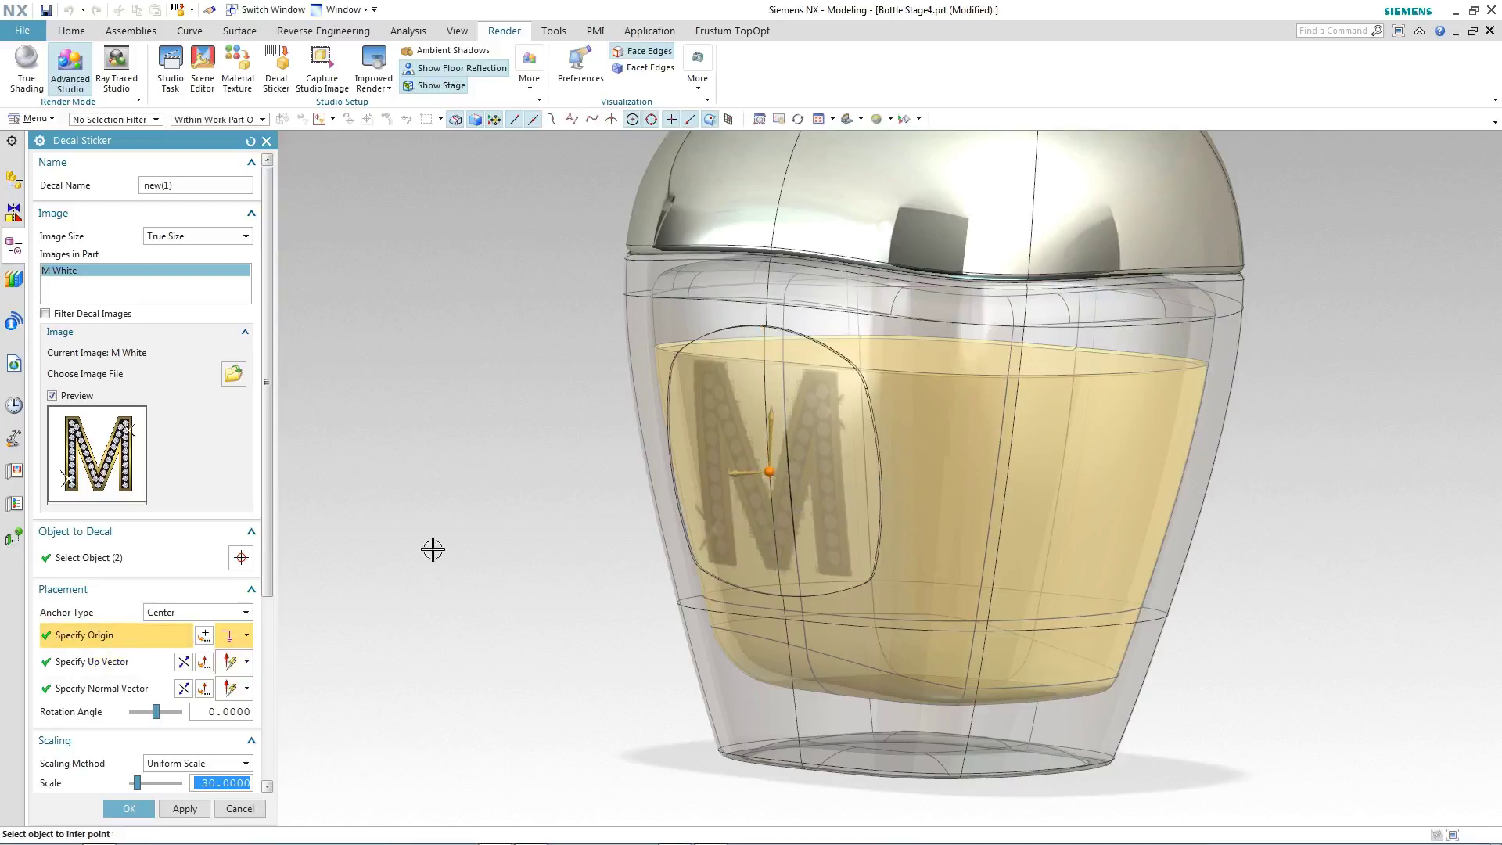
click(129, 808)
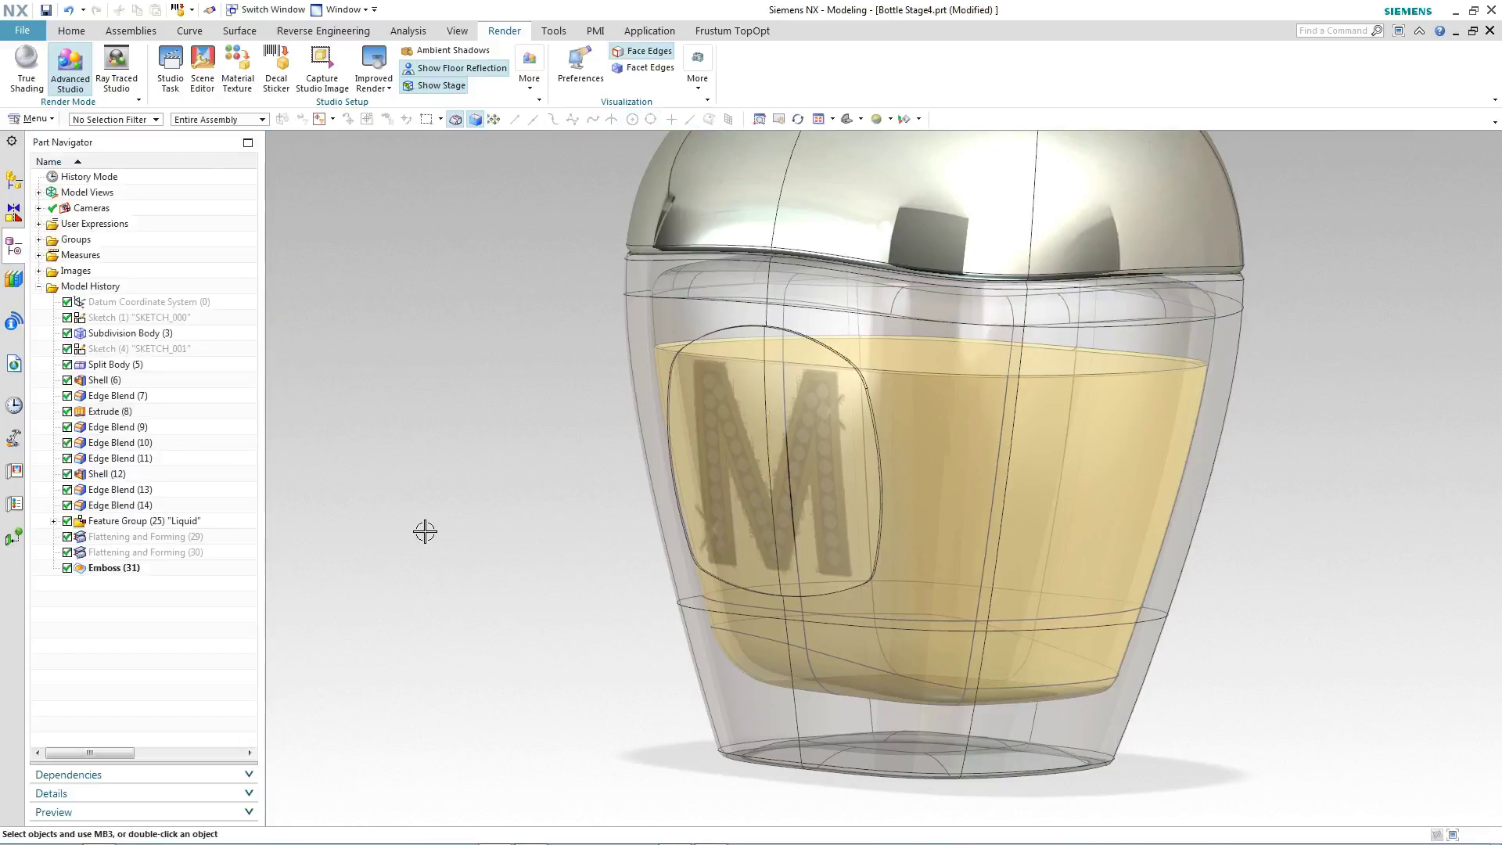
Preview the labelled bottle in Ray Traced Studio, pause the rendering once the image has refined, and close the preview
key(Home)
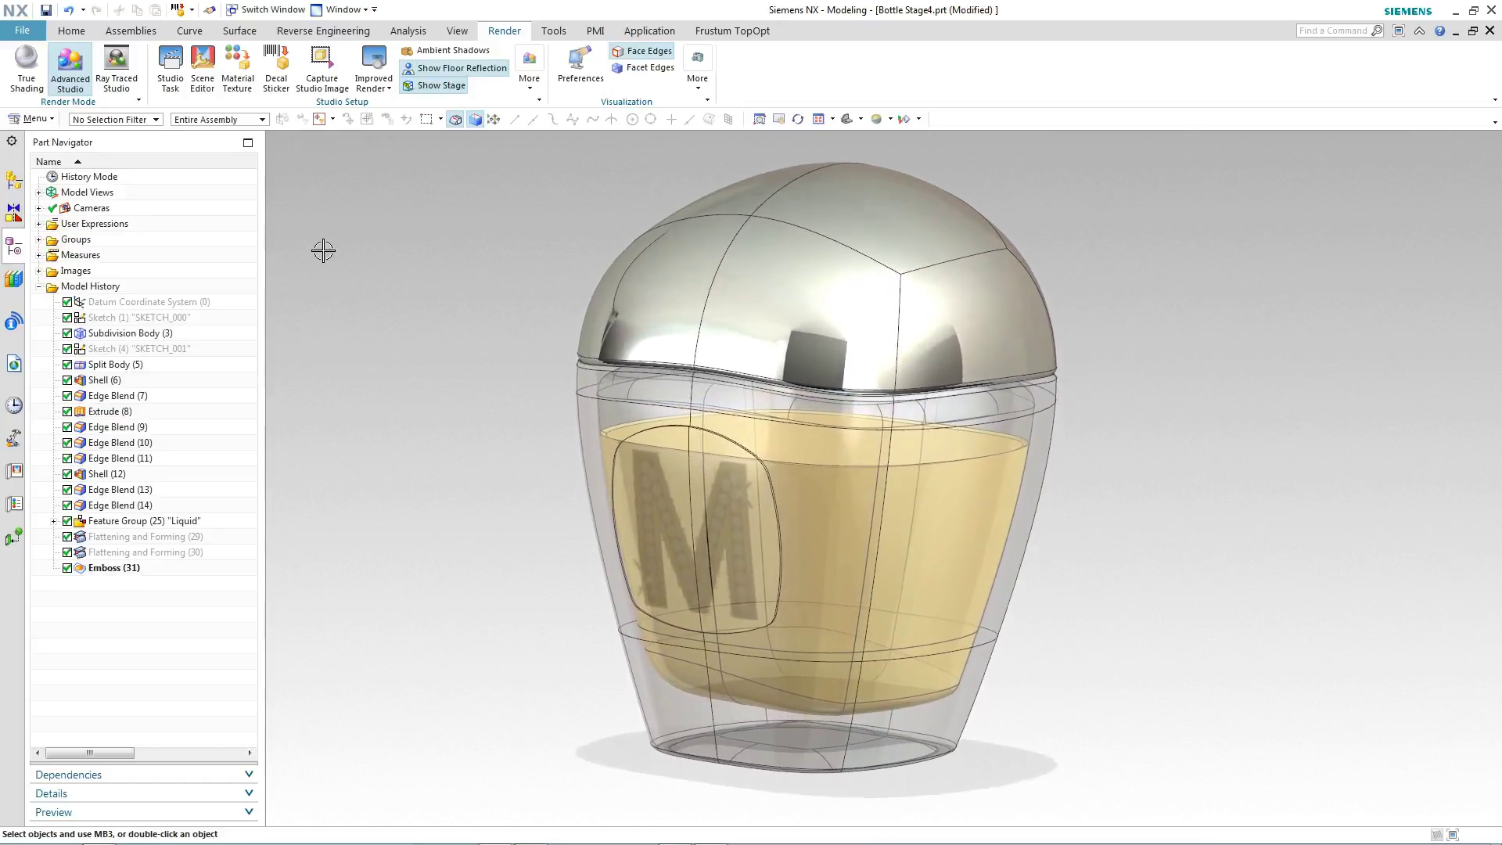
click(118, 66)
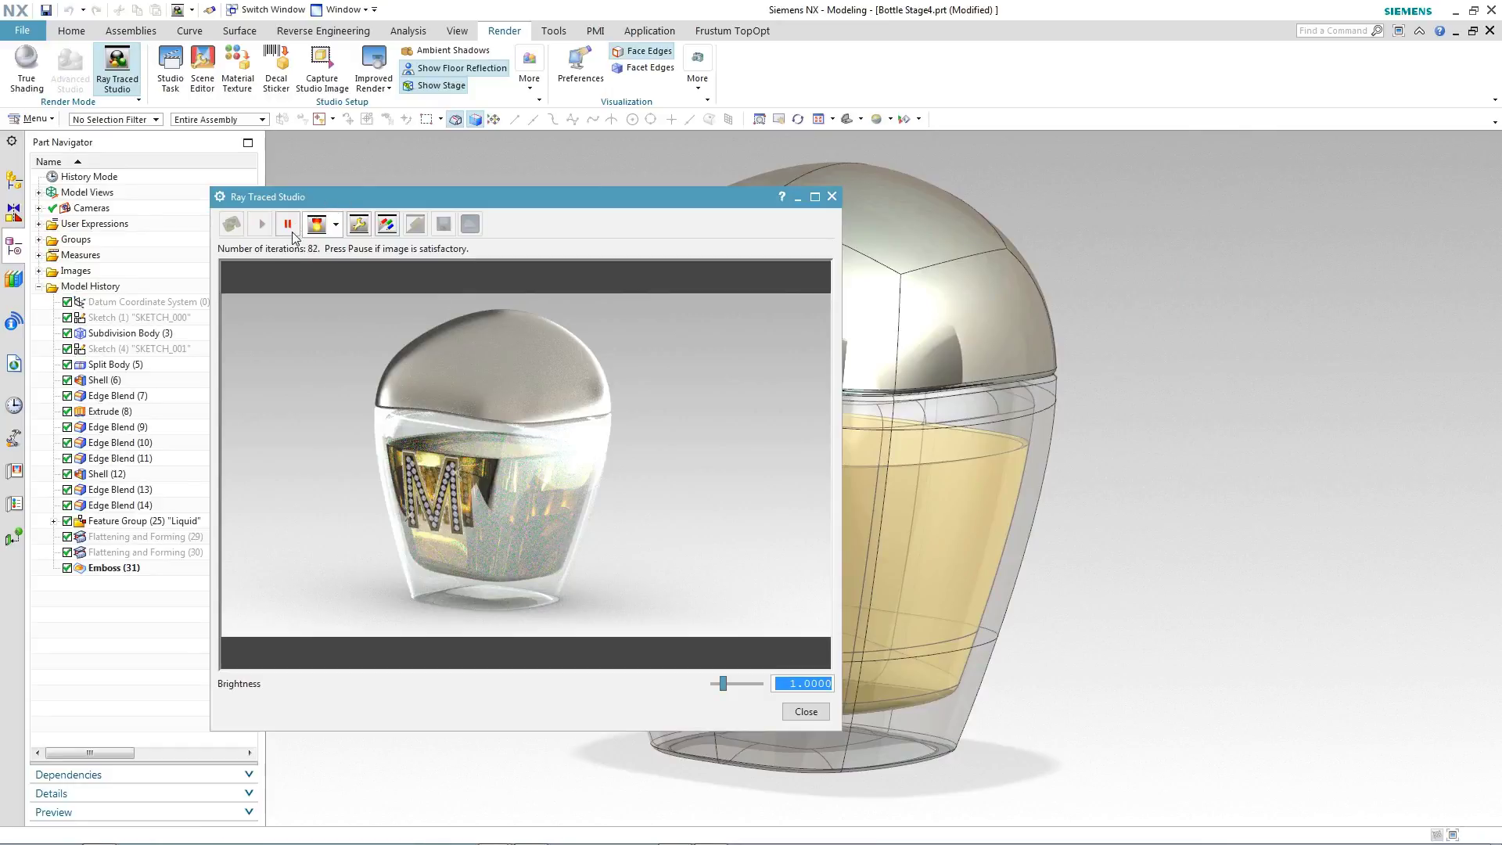
click(289, 226)
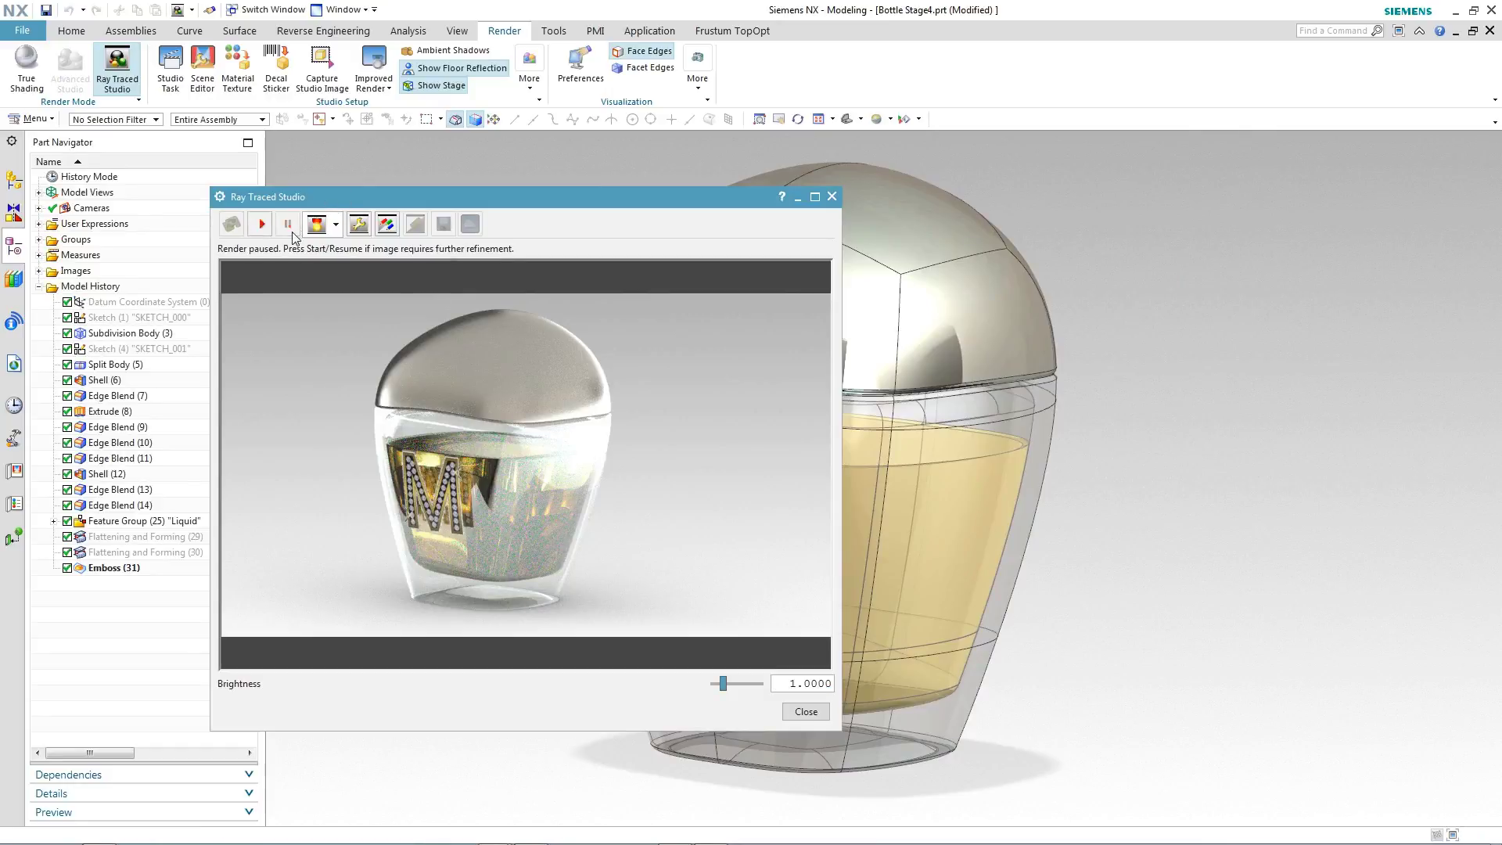
click(806, 712)
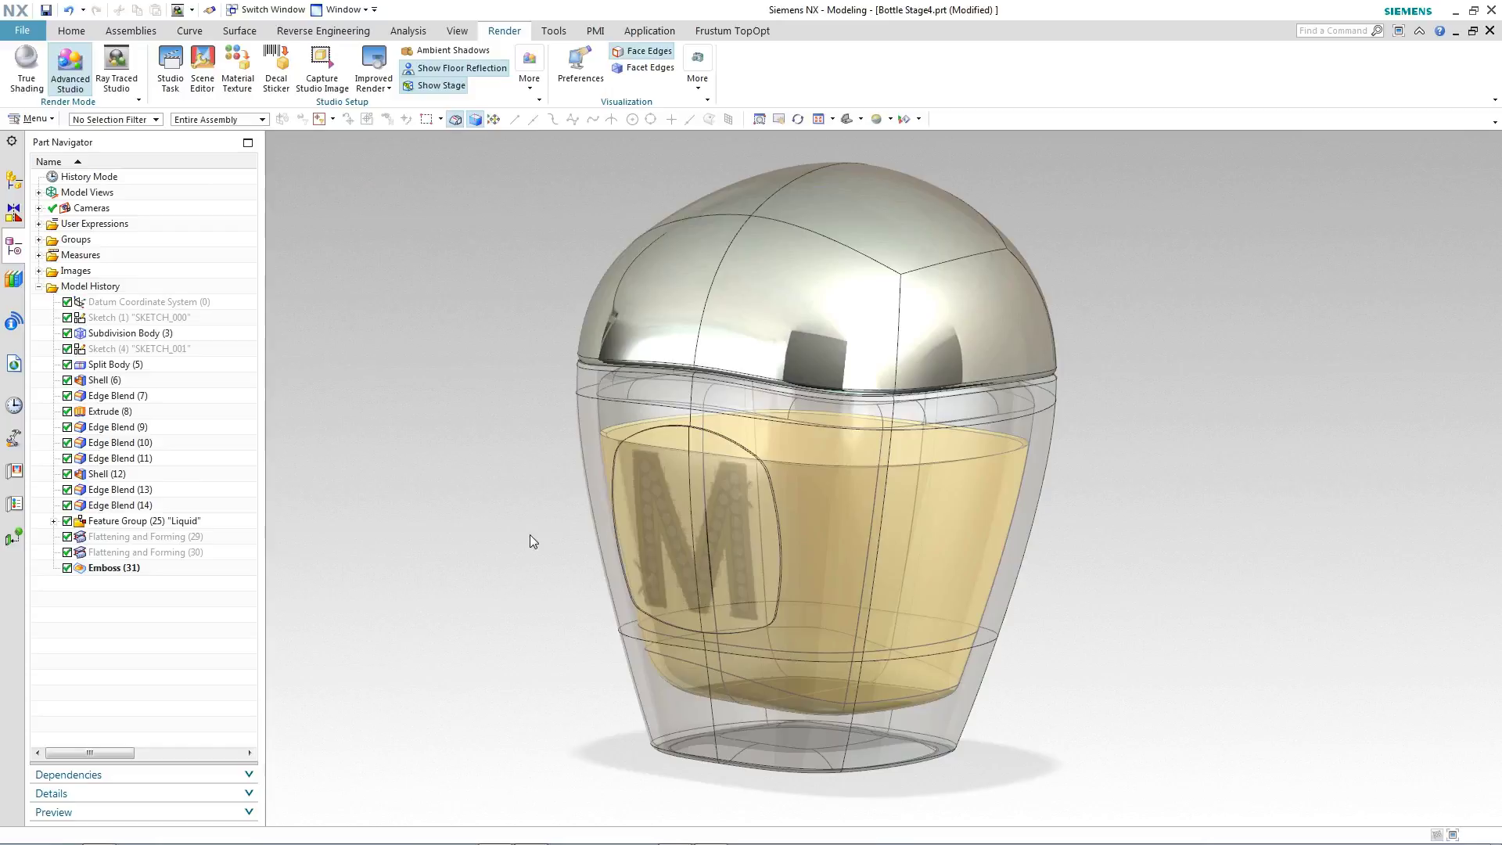